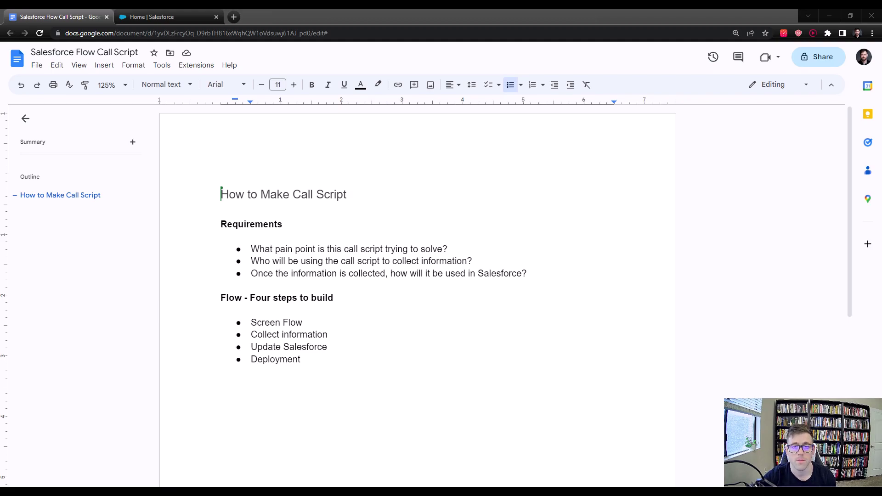
# - Close the call script outline document, switch to Salesforce Setup, search for "flow" and open the Flows list
pyautogui.hotkey('ctrl', 'w')
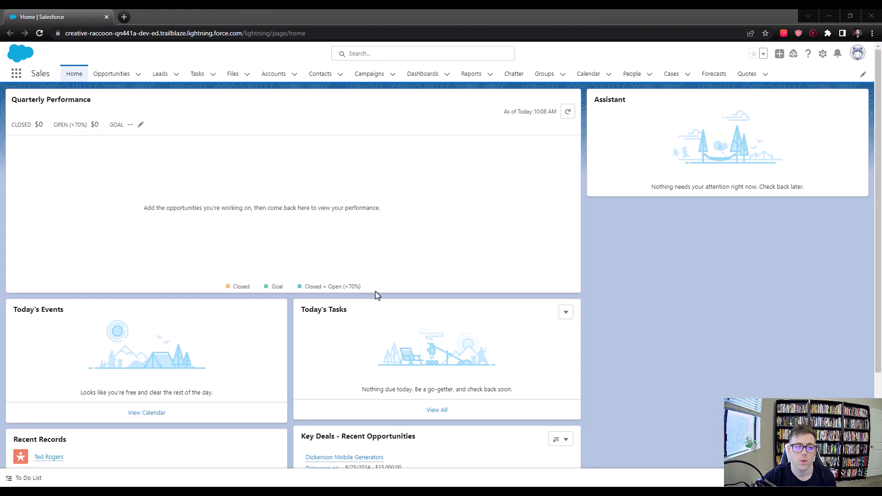
pyautogui.click(823, 53)
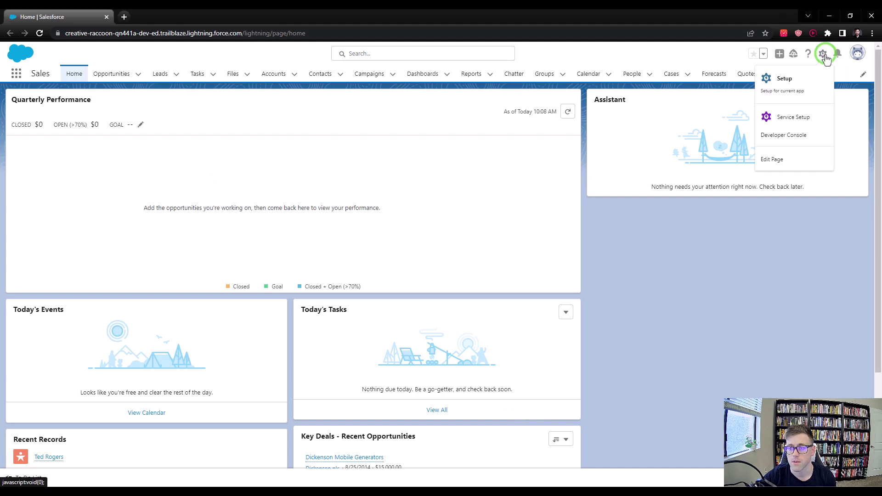
pyautogui.click(796, 83)
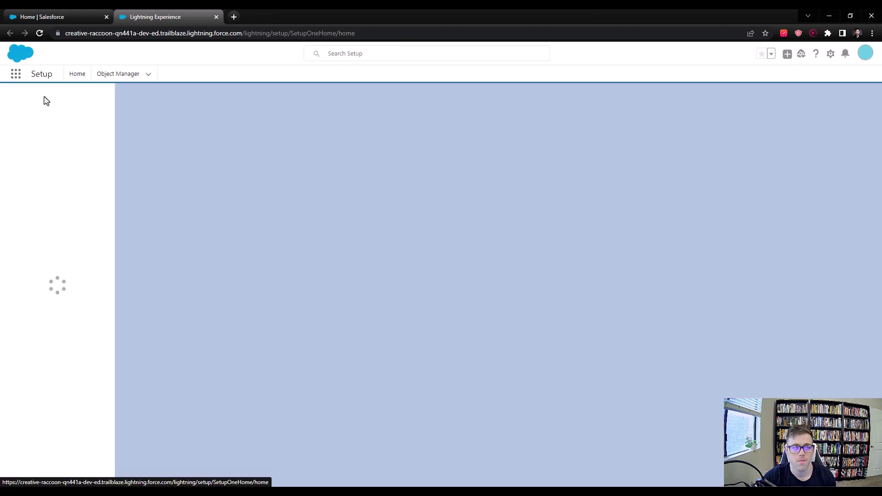
pyautogui.click(44, 97)
pyautogui.write('flow')
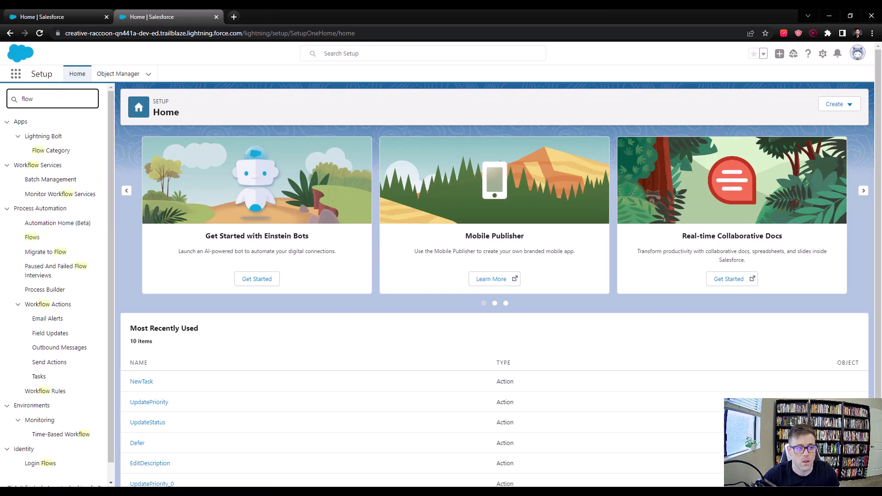
pyautogui.click(32, 238)
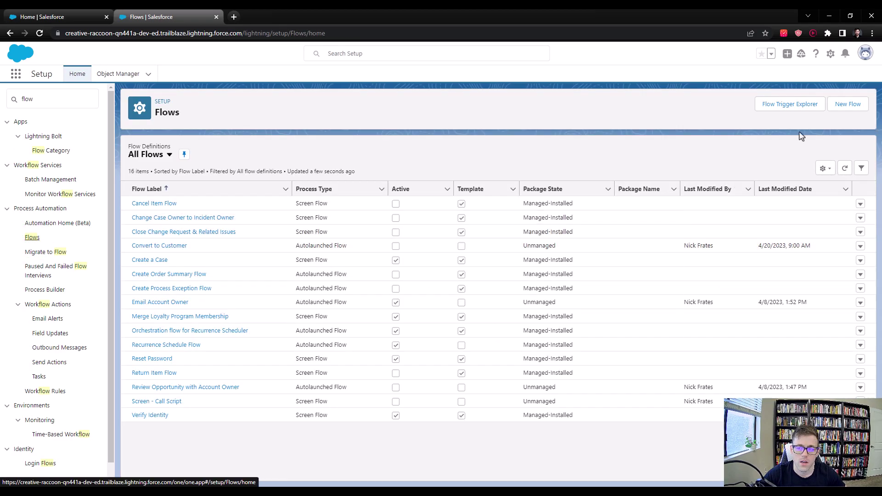
# - Create a new flow of the Screen Flow type after browsing all the available flow types and templates
pyautogui.click(839, 114)
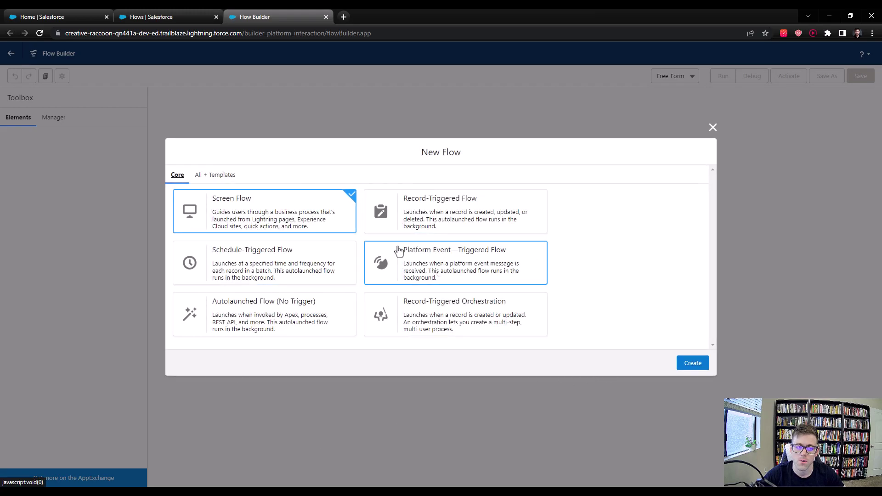
pyautogui.click(226, 179)
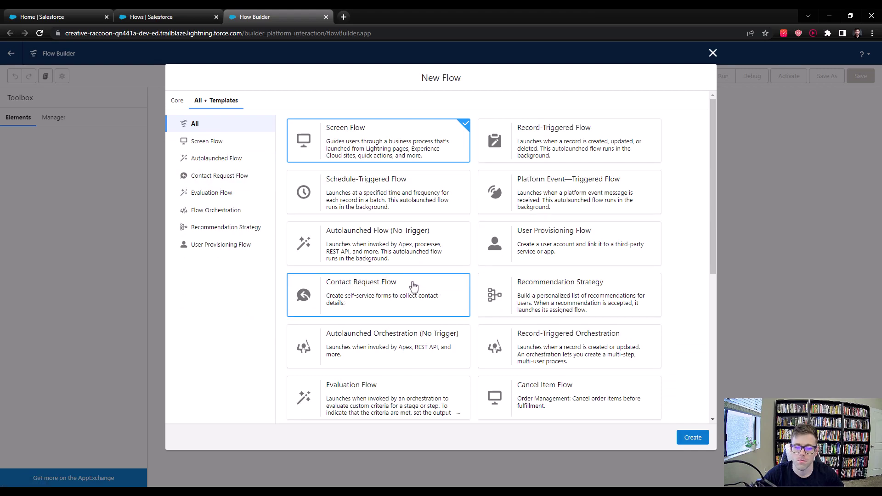
pyautogui.scroll(-3, 413, 288)
pyautogui.scroll(-3, 491, 340)
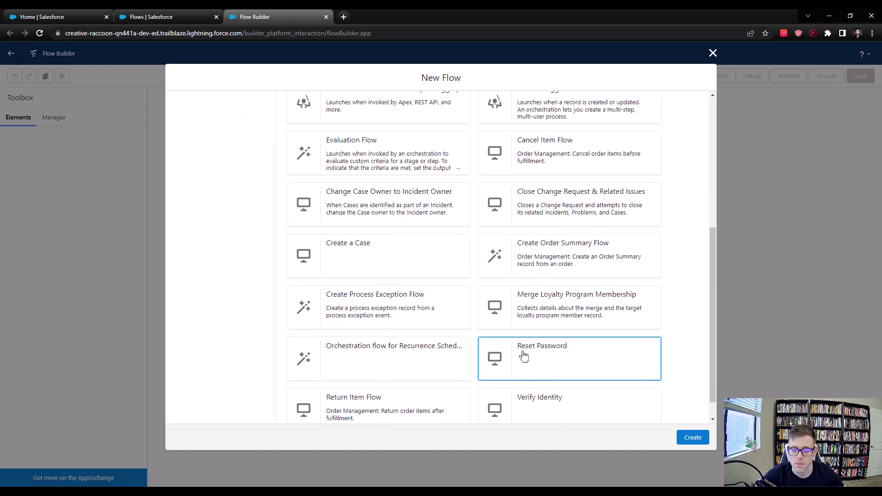
pyautogui.scroll(8, 551, 355)
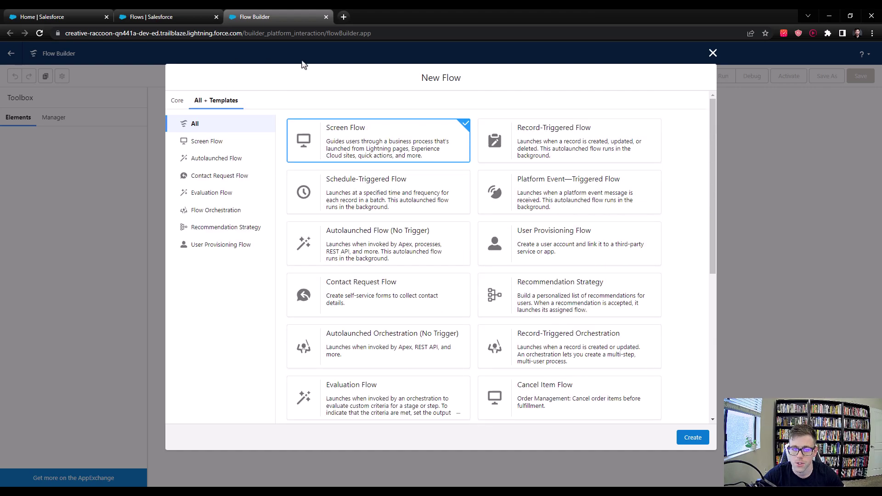
pyautogui.click(364, 129)
pyautogui.click(693, 436)
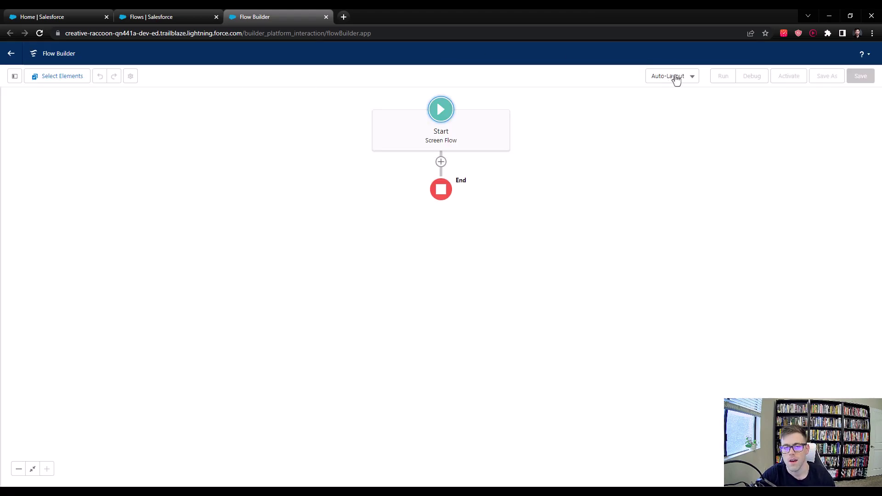
# - Switch the flow canvas to Free-Form layout and reposition the Start element slightly lower
pyautogui.click(676, 78)
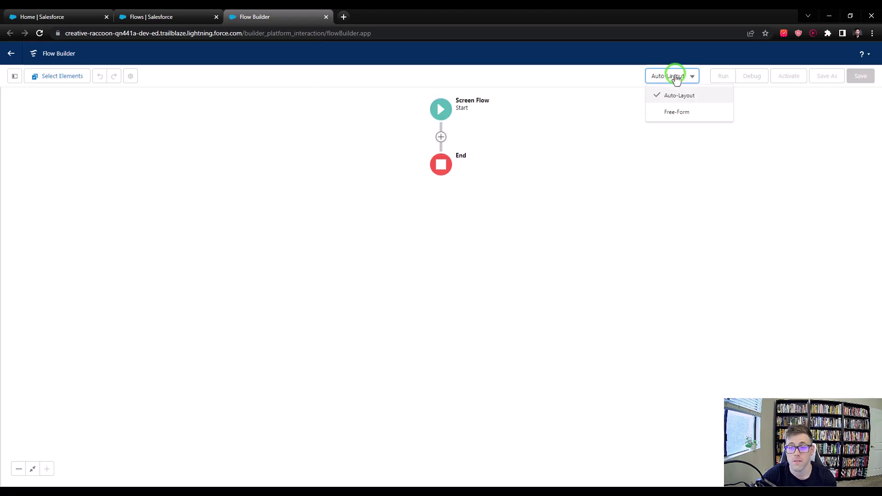
pyautogui.click(671, 113)
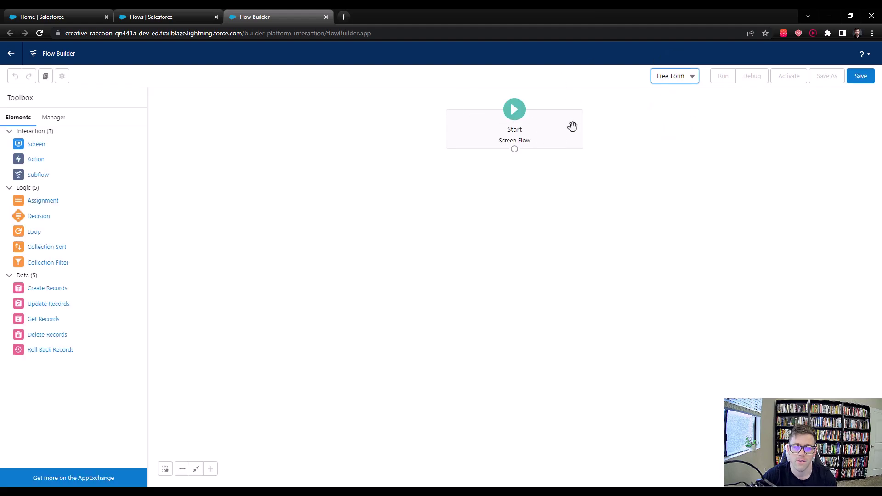
pyautogui.moveTo(546, 131); pyautogui.dragTo(499, 176)
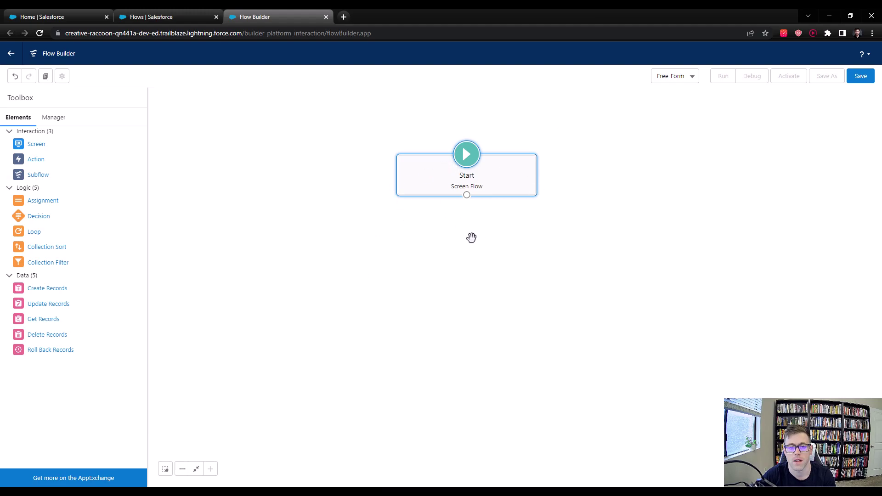
# - Add a Screen element below Start with the label Screen One and the API name Screen_One
pyautogui.moveTo(35, 145); pyautogui.dragTo(456, 241)
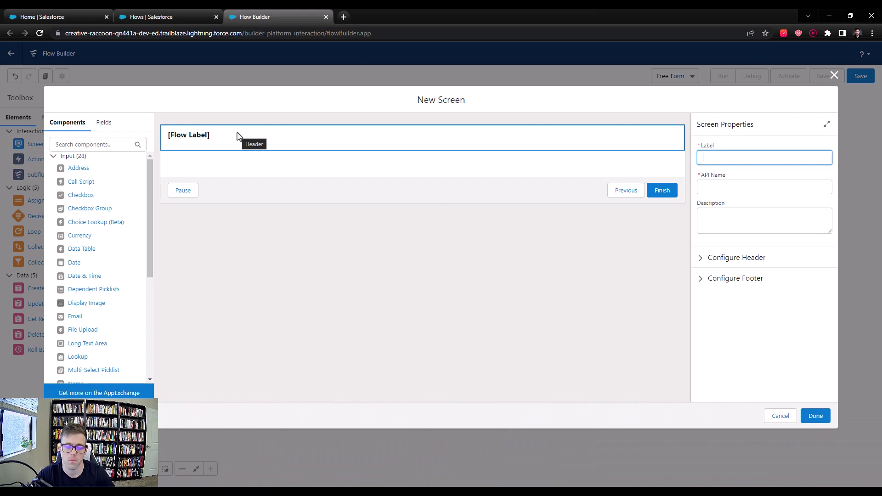
pyautogui.write('Screen One')
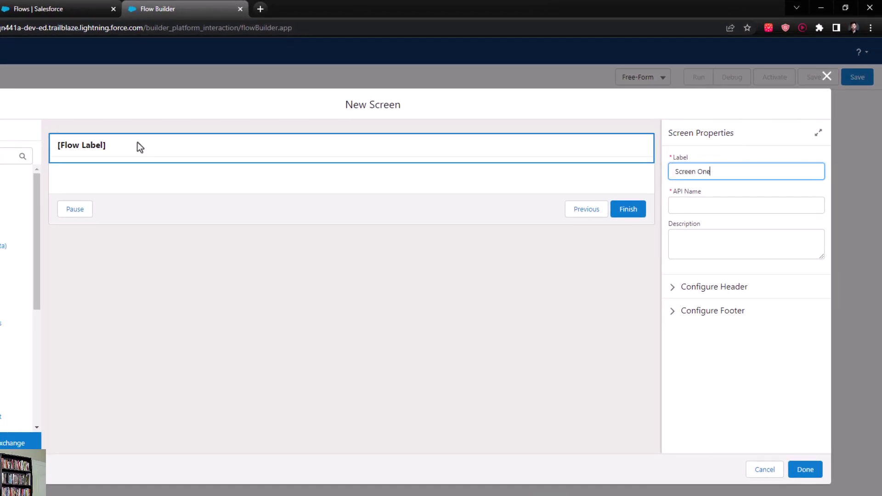
pyautogui.press('Tab')
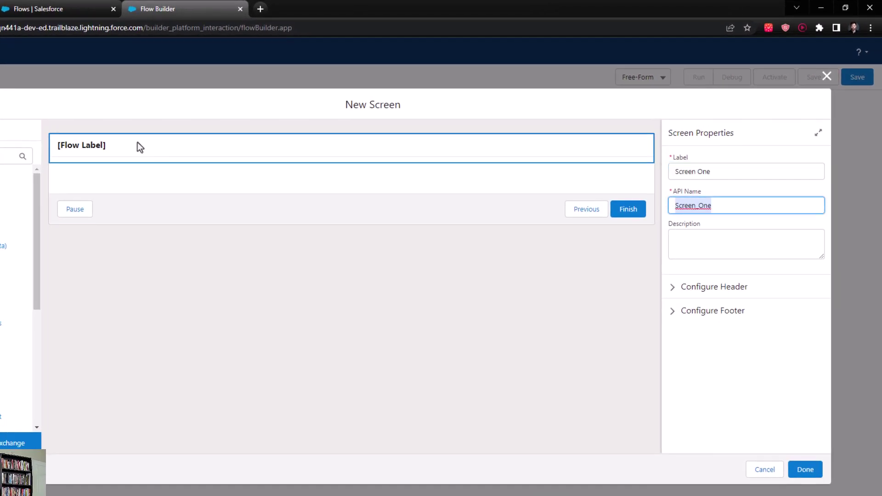
pyautogui.click(756, 395)
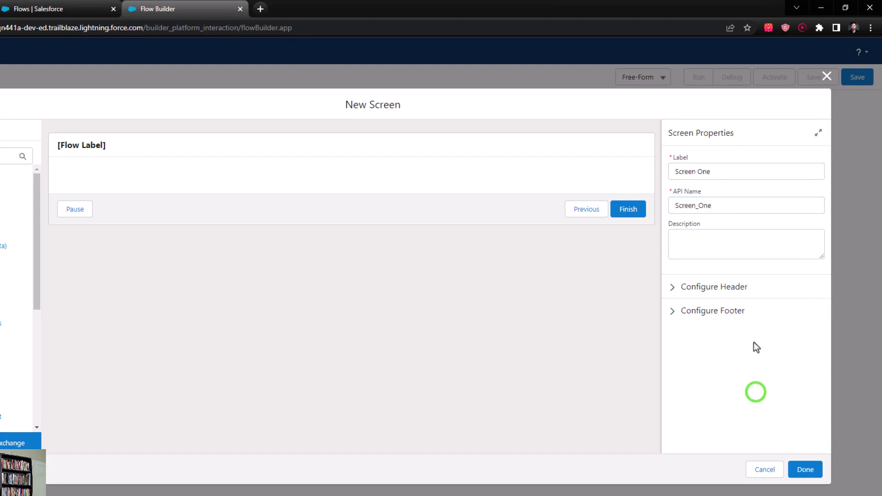
# - Hide the Pause button in Screen One's footer, finish the screen and connect the Start element to it
pyautogui.click(683, 311)
pyautogui.scroll(-2, 693, 437)
pyautogui.click(676, 403)
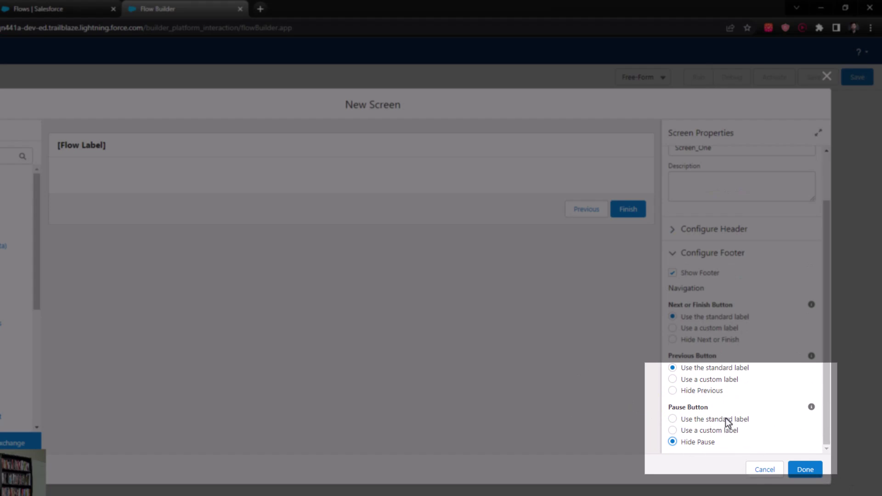
pyautogui.scroll(2, 726, 417)
pyautogui.scroll(-1, 790, 339)
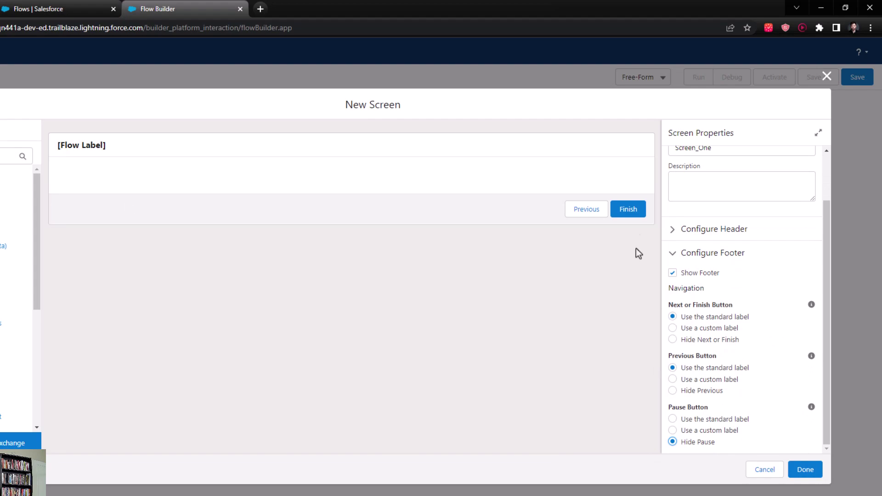
pyautogui.scroll(1, 819, 361)
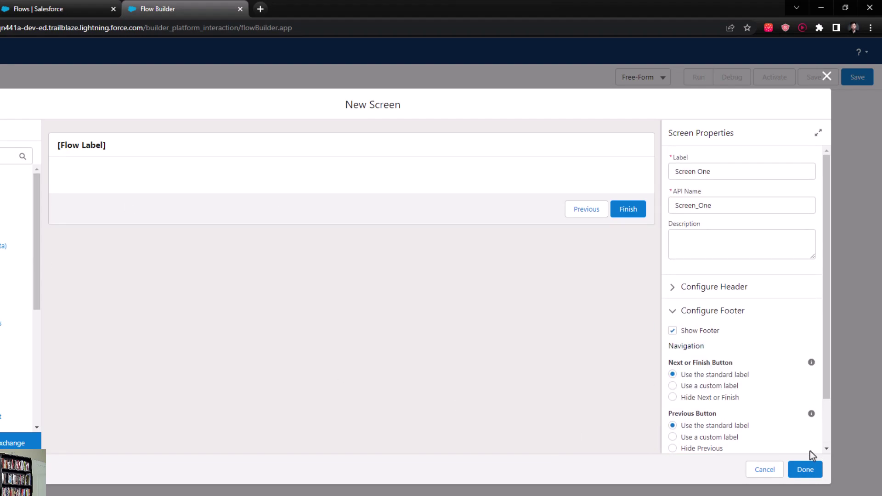
pyautogui.click(805, 469)
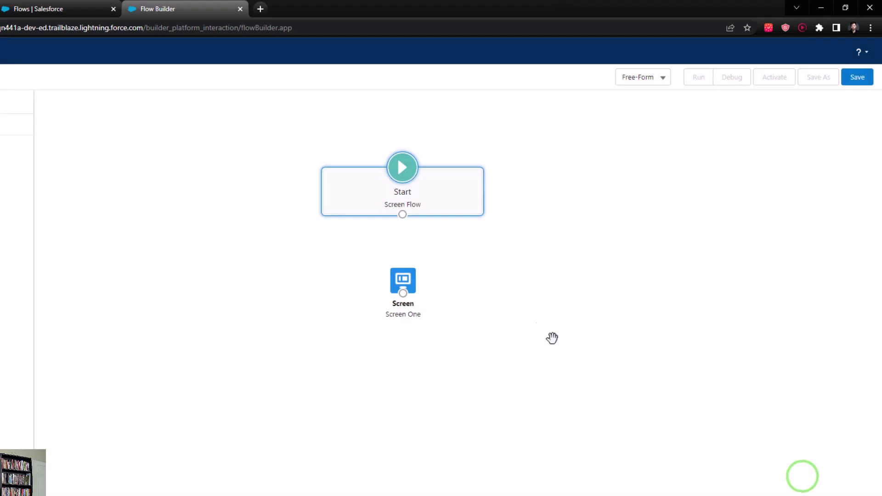
pyautogui.moveTo(403, 214)
pyautogui.mouseDown()
pyautogui.moveTo(452, 255)
pyautogui.moveTo(420, 259)
pyautogui.moveTo(404, 280)
pyautogui.mouseUp()
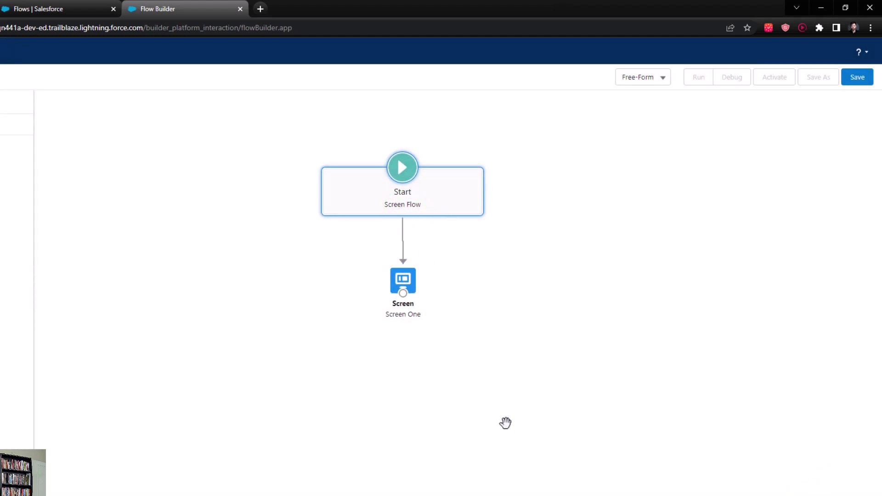
# - Try to save the flow with the label "Screen - Call Script" and the API name Screen_Call_Script
pyautogui.click(855, 77)
pyautogui.click(202, 265)
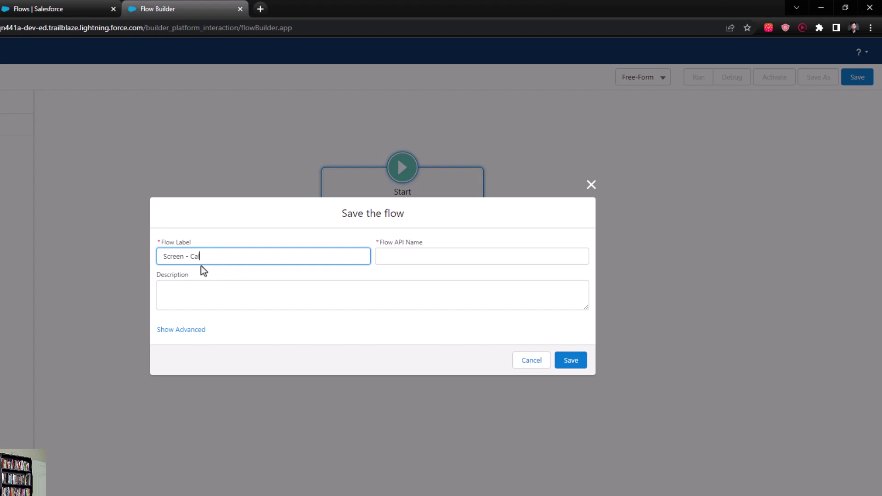
pyautogui.write('Screen - Call Script')
pyautogui.press('Tab')
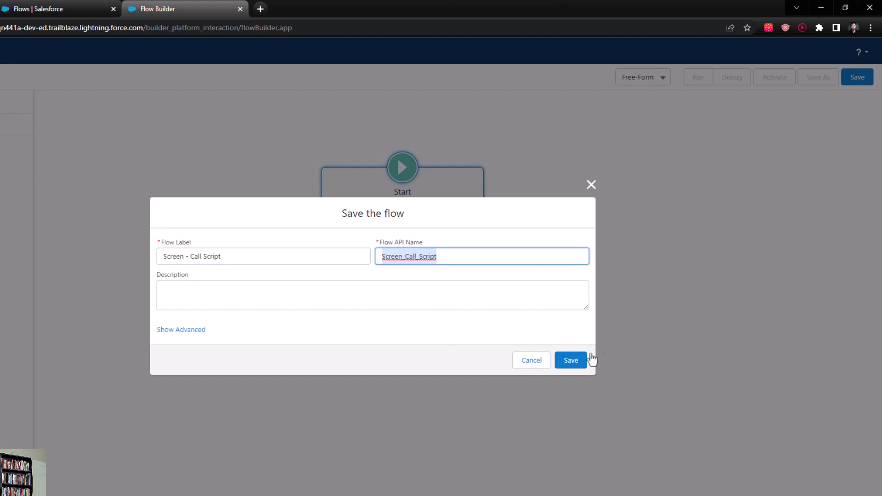
pyautogui.click(574, 360)
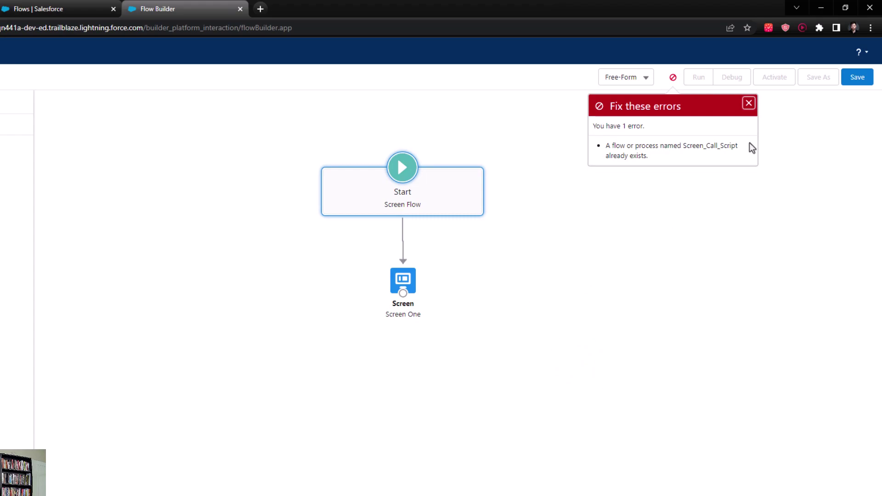
# - Change the flow label to "Screen - Call Script 2", clear the old API name so it regenerates, and save the flow
pyautogui.click(749, 104)
pyautogui.click(846, 80)
pyautogui.click(237, 258)
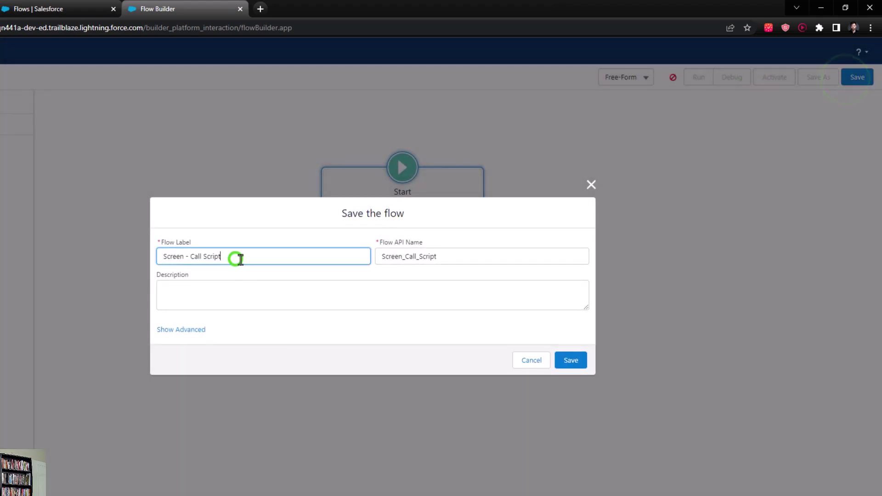
pyautogui.write('2')
pyautogui.press('Tab')
pyautogui.press('BackSpace')
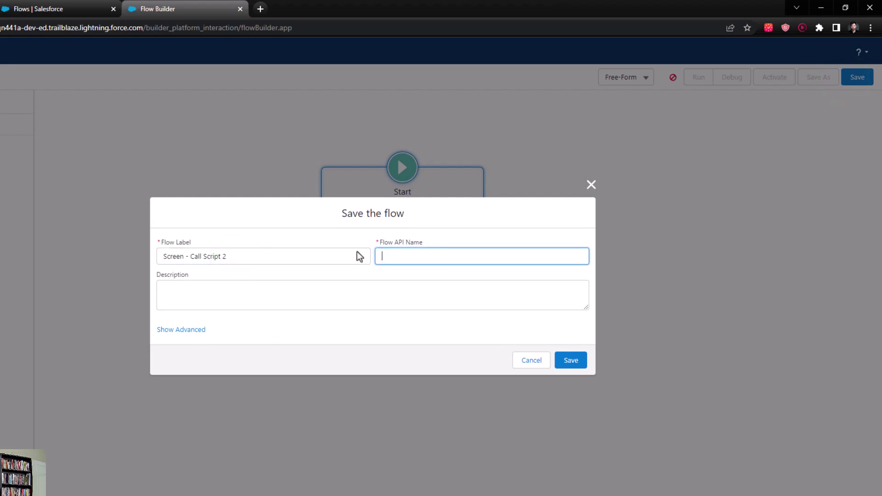
pyautogui.click(311, 260)
pyautogui.click(572, 361)
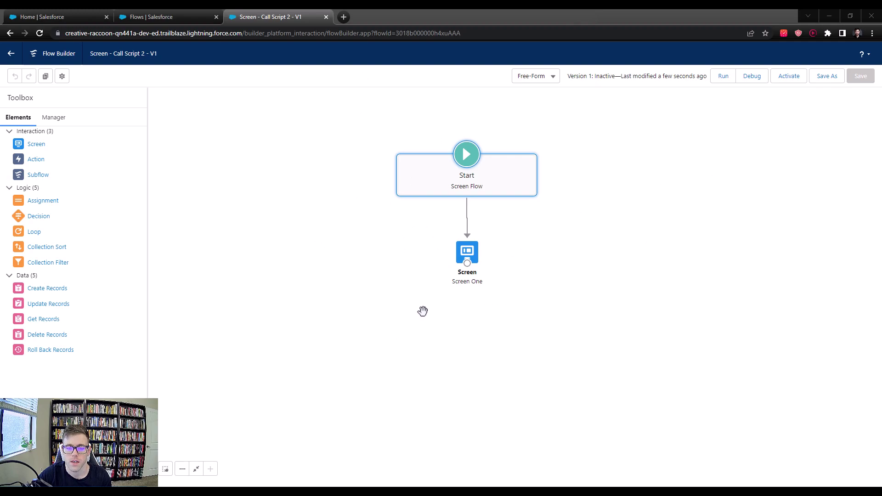
# - Open Screen One for editing and add a Call Script component with the API name FirstCallScriptText
pyautogui.doubleClick(471, 252)
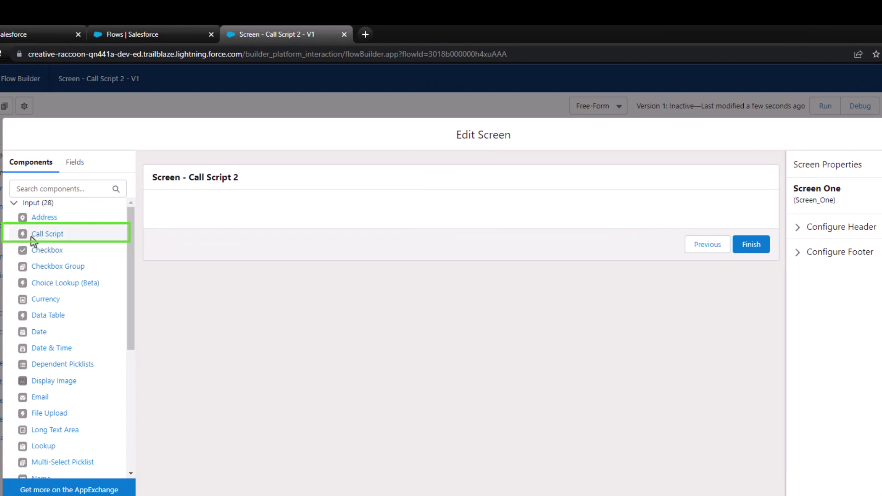
pyautogui.moveTo(33, 239); pyautogui.dragTo(263, 205)
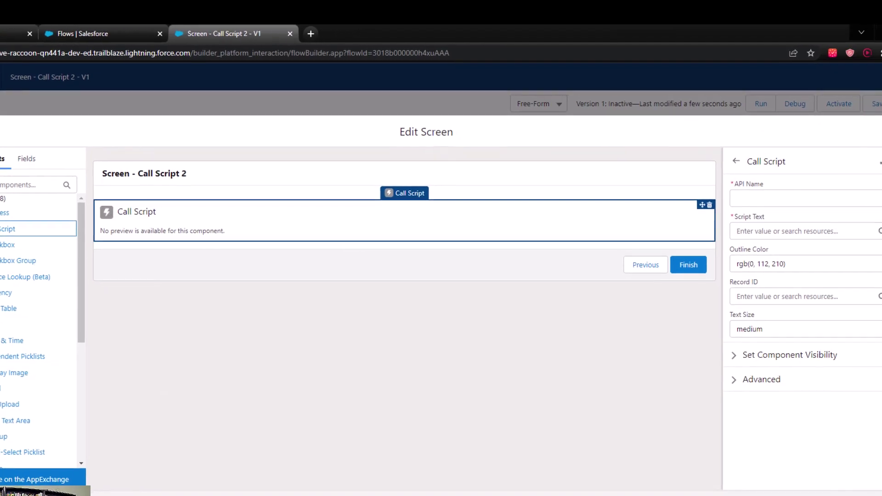
pyautogui.click(771, 198)
pyautogui.write('FirstCallScriptT')
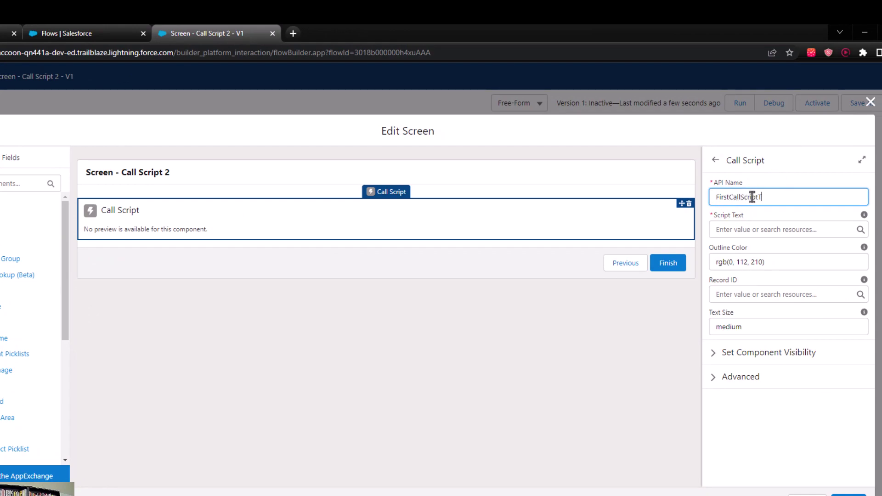
pyautogui.write('ext')
# - Set the Call Script component's script text to "Hello! Happy Saturday!"
pyautogui.click(749, 229)
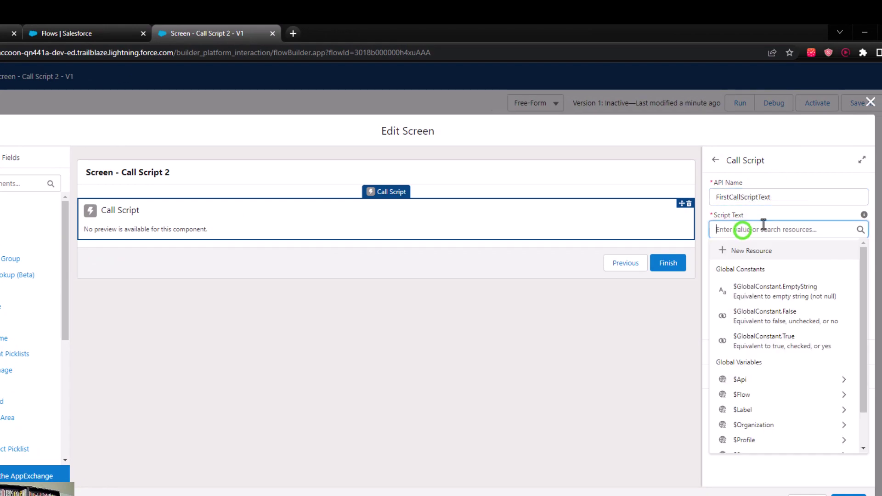
pyautogui.click(744, 217)
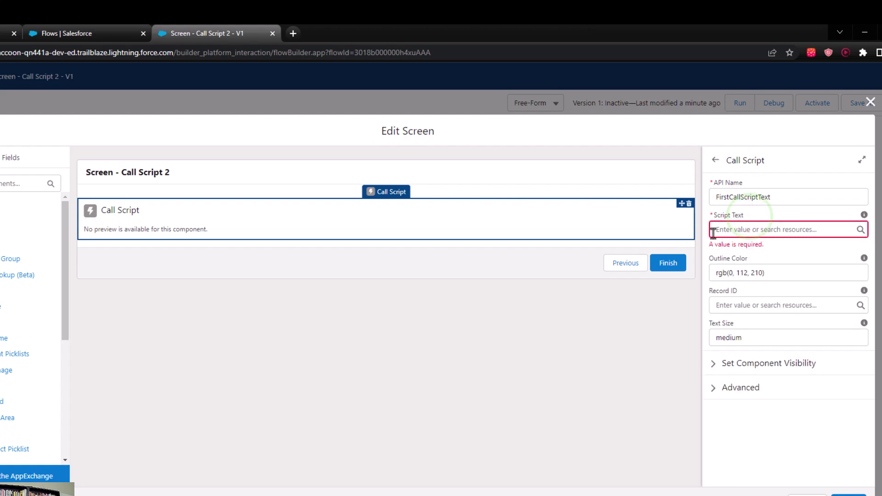
pyautogui.click(766, 228)
pyautogui.write('Hello! Happy Saturday!')
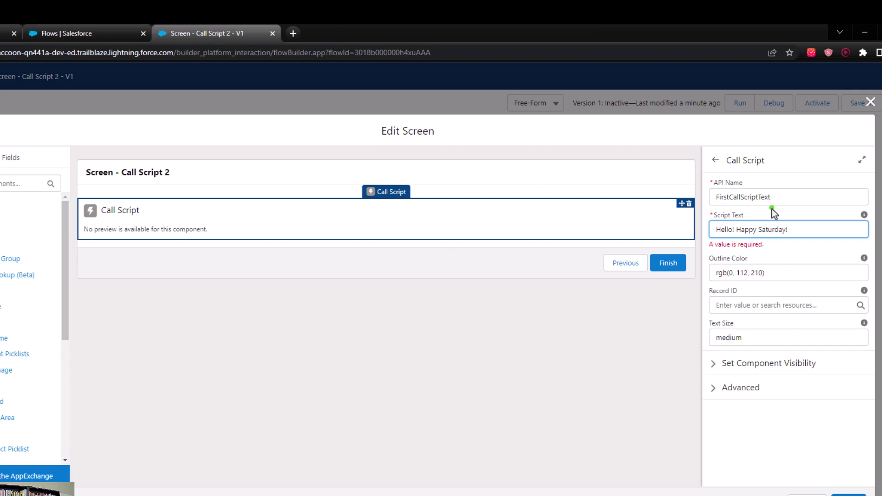
pyautogui.click(770, 206)
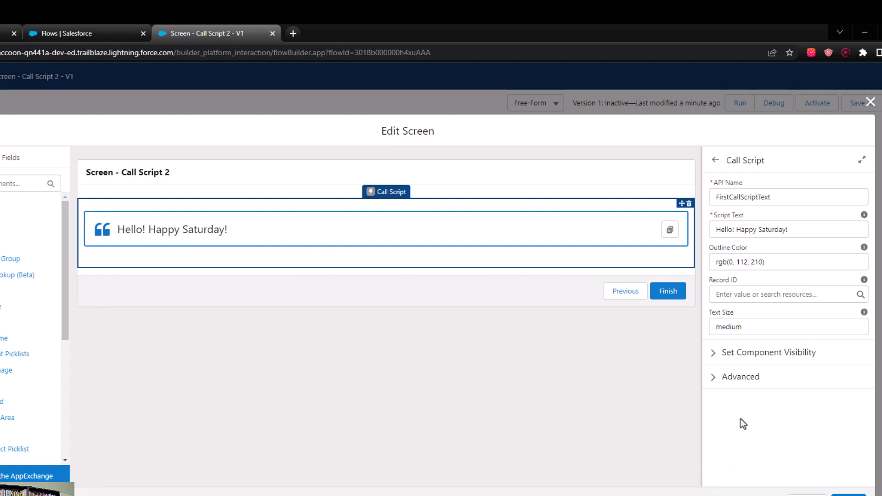
# - Confirm the Call Script component's settings and return from Screen One to the flow canvas
pyautogui.moveTo(792, 232); pyautogui.dragTo(714, 228)
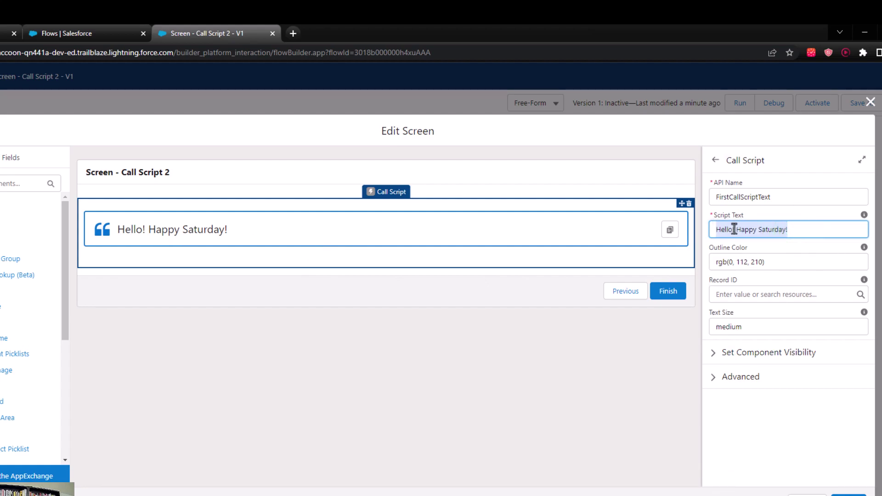
pyautogui.click(751, 214)
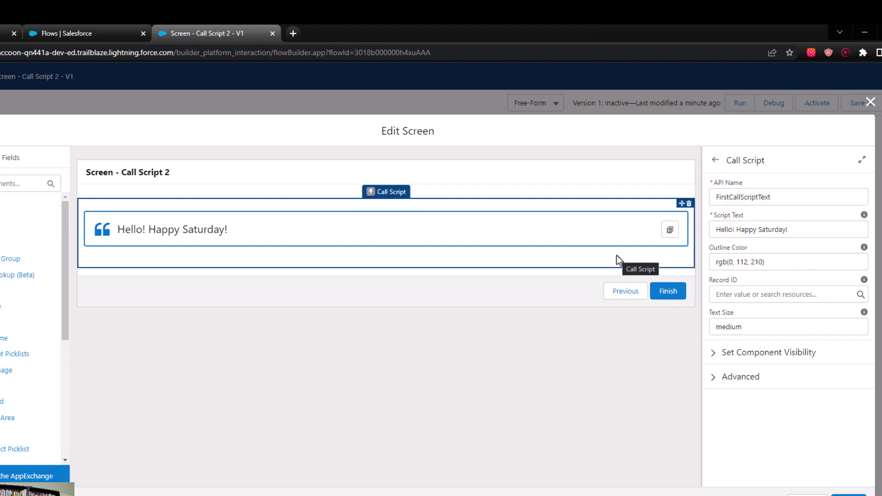
pyautogui.click(849, 495)
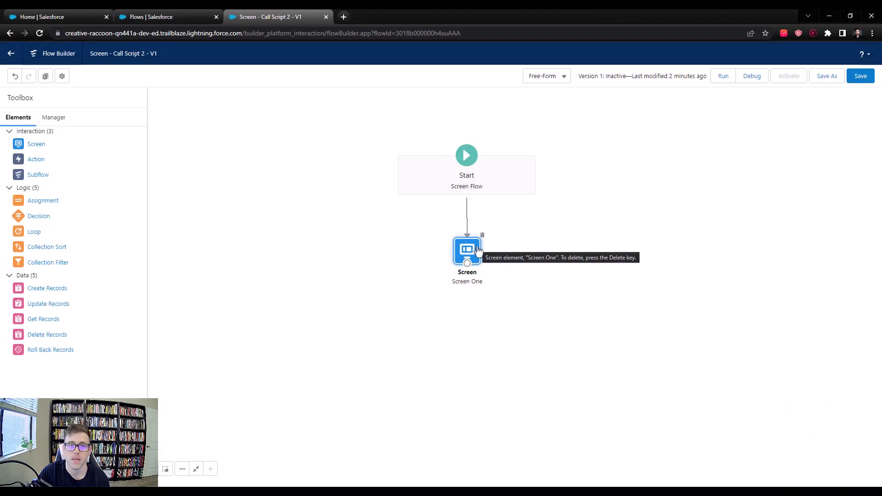
# - Start a new Text Template resource with the API name CallScriptText and set its body to plain text
pyautogui.click(54, 118)
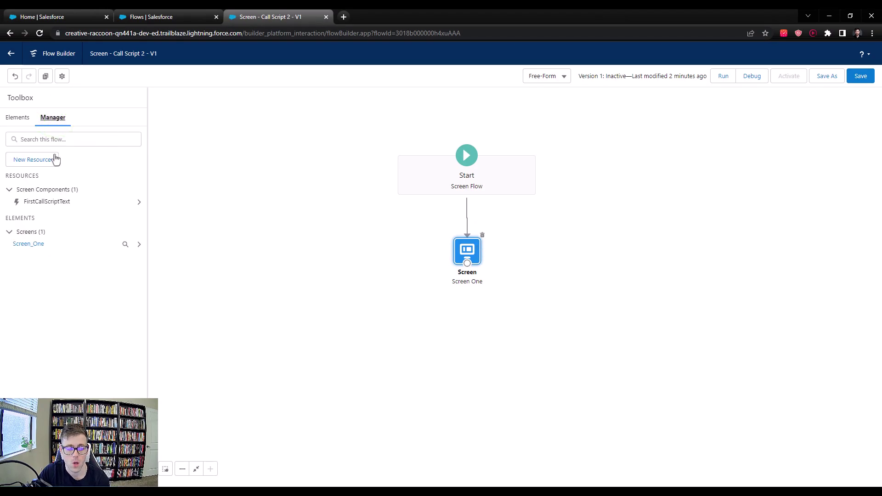
pyautogui.click(43, 157)
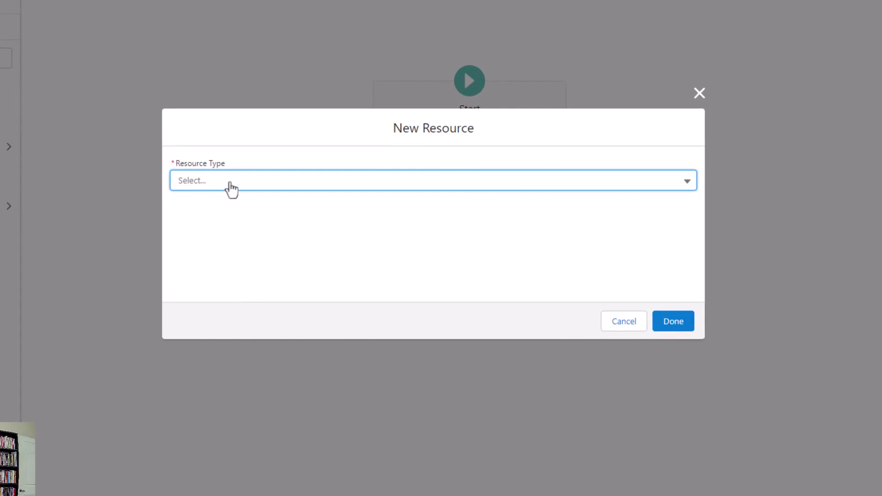
pyautogui.click(229, 181)
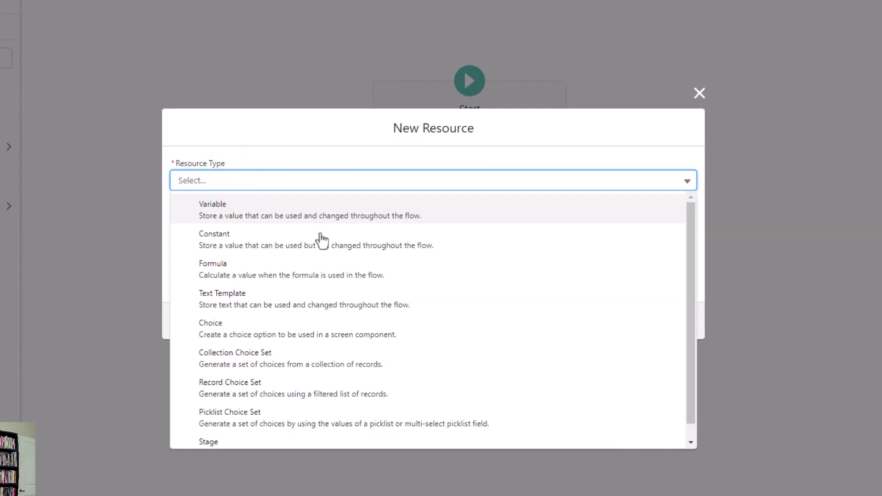
pyautogui.click(259, 298)
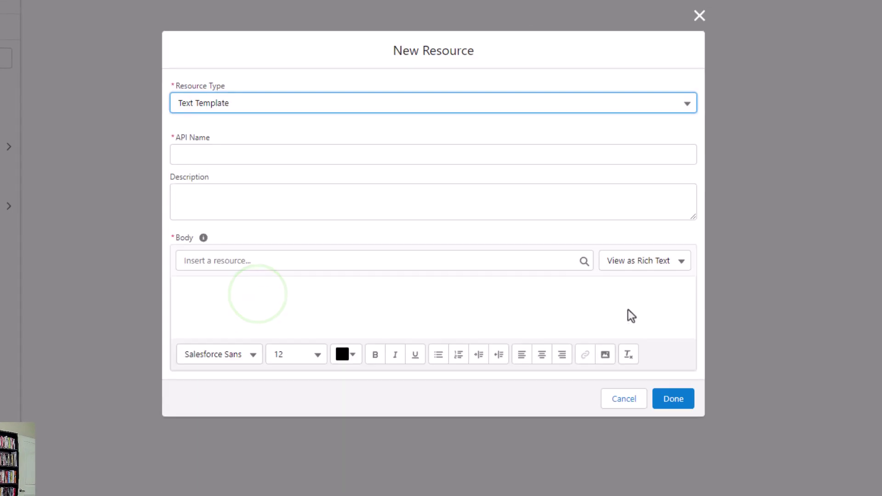
pyautogui.click(262, 156)
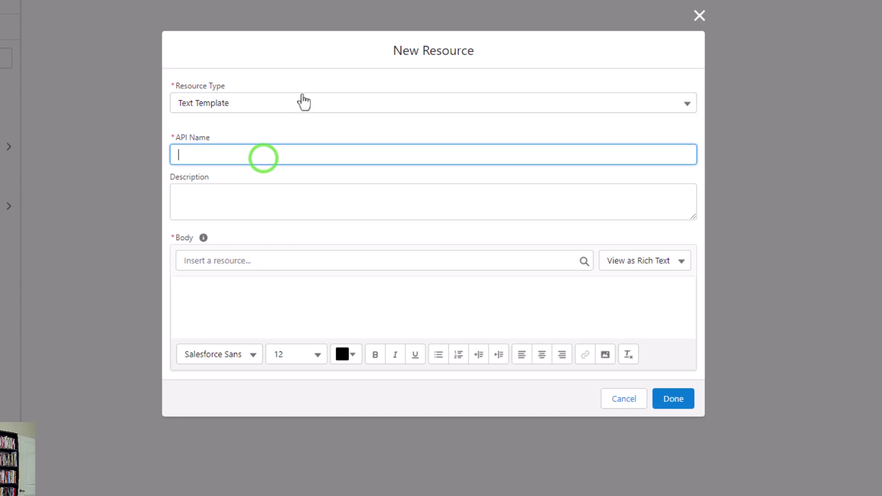
pyautogui.write('CallScriptText')
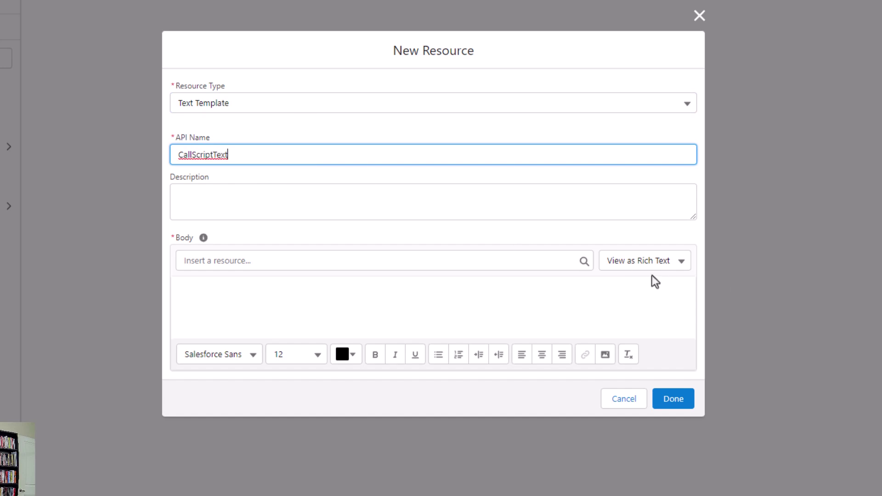
pyautogui.click(642, 260)
pyautogui.click(633, 311)
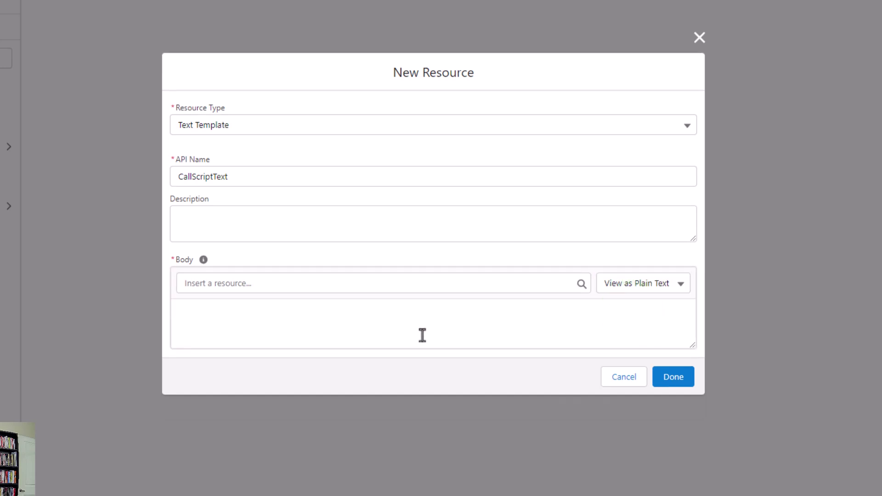
# - Enlarge the text template's body area to make more room for the script text
pyautogui.click(280, 328)
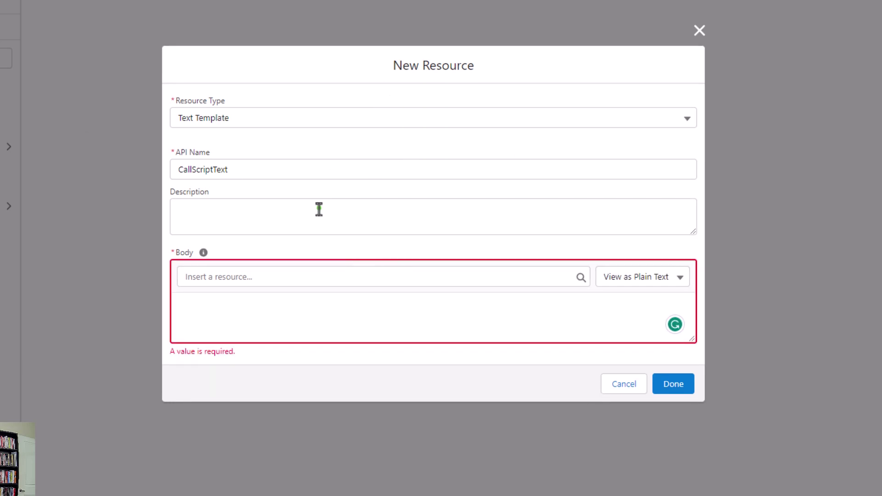
pyautogui.click(319, 210)
pyautogui.click(251, 314)
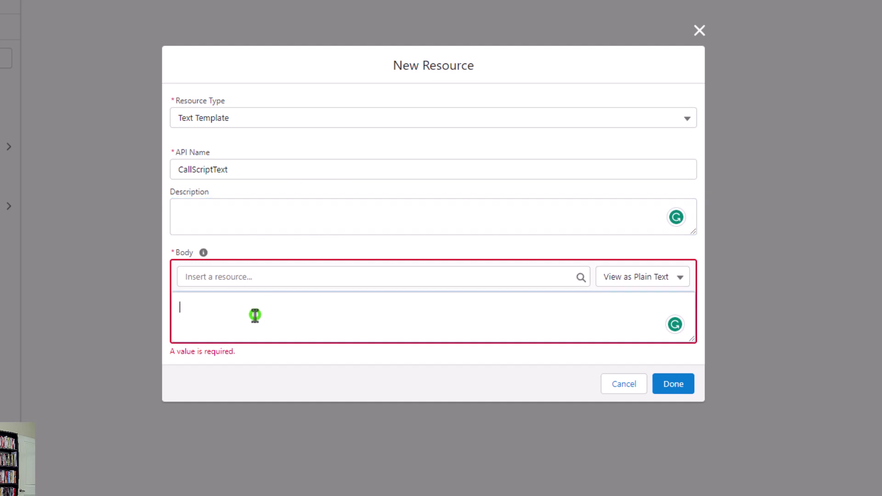
pyautogui.click(238, 294)
pyautogui.moveTo(692, 340); pyautogui.dragTo(744, 409)
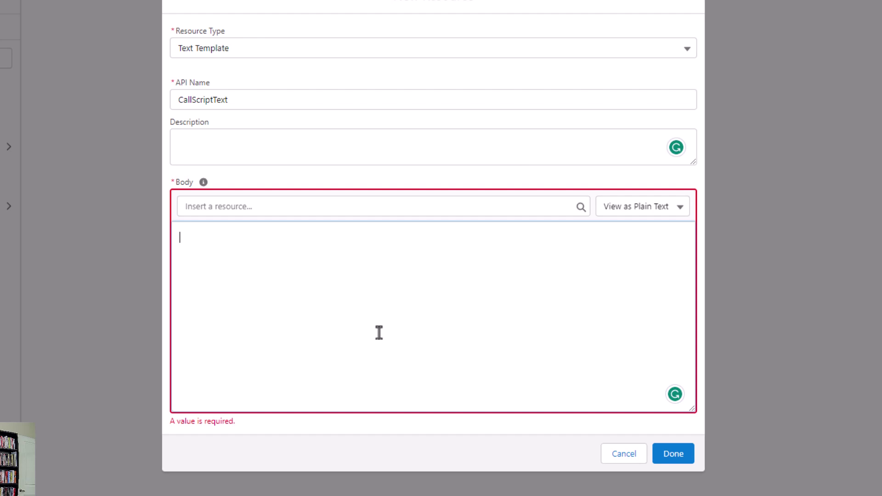
# - Enter "Hello! Happy Saturday! What time would you like to come in for your appointment?" as the template body and create the resource
pyautogui.click(217, 209)
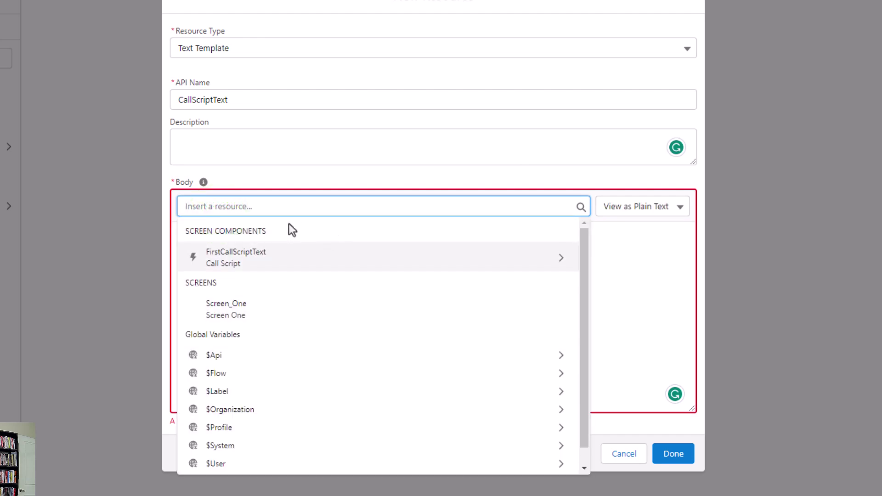
pyautogui.scroll(-1, 321, 363)
pyautogui.scroll(1, 344, 313)
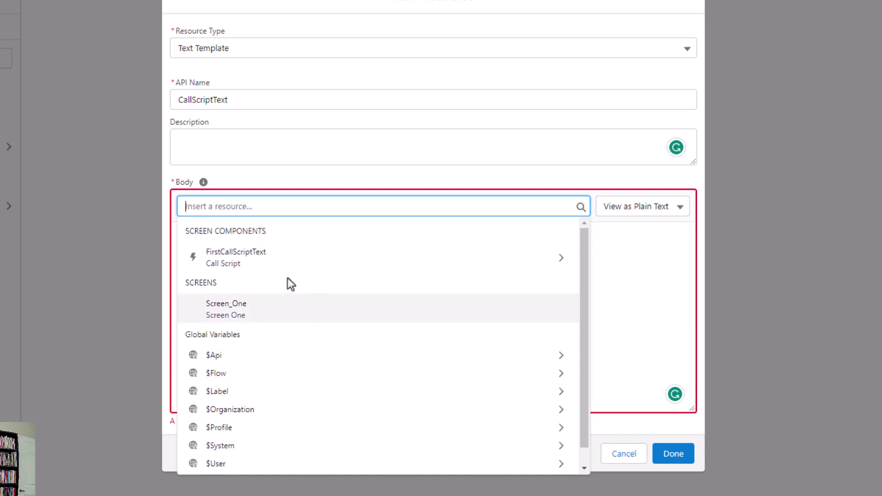
pyautogui.click(650, 287)
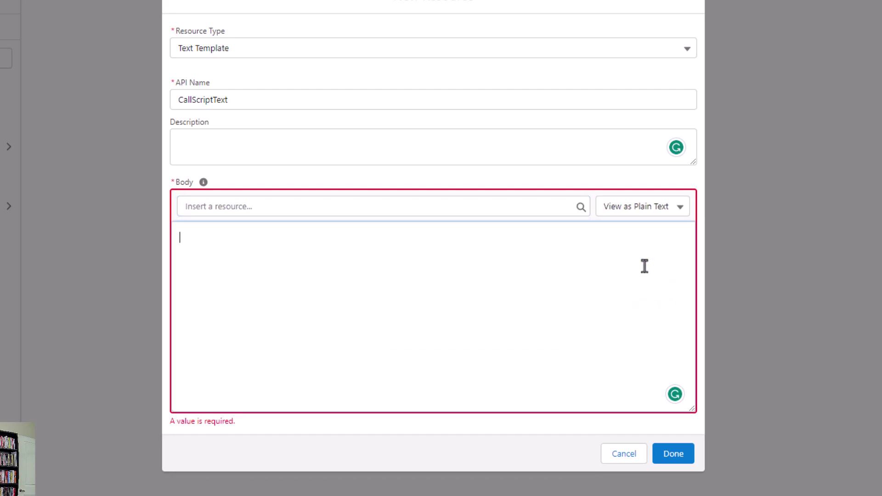
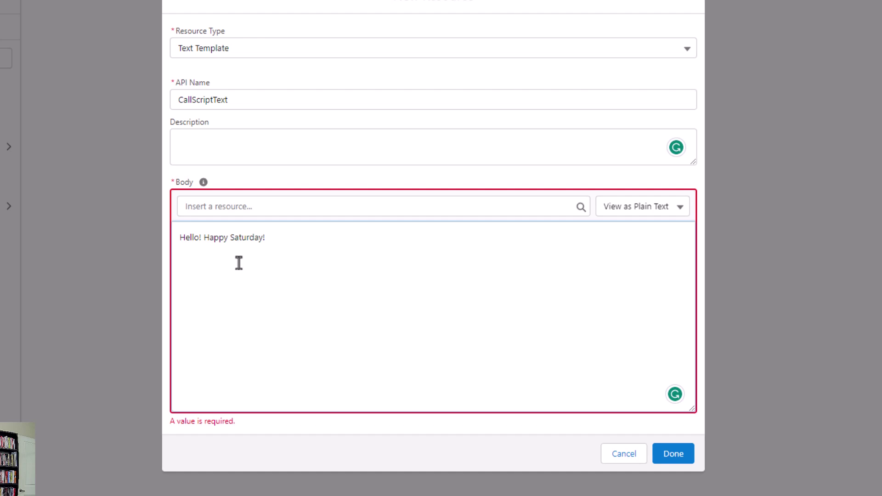
pyautogui.write('What time would you like to come in for your appointment?')
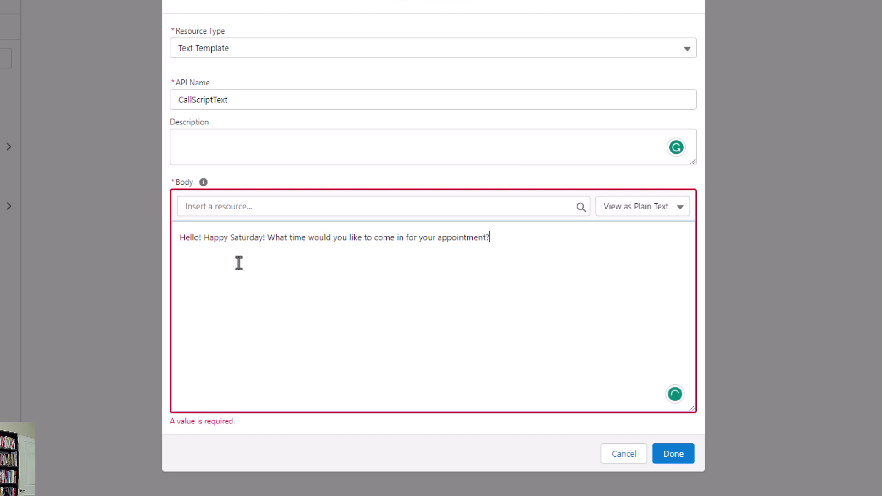
pyautogui.click(346, 173)
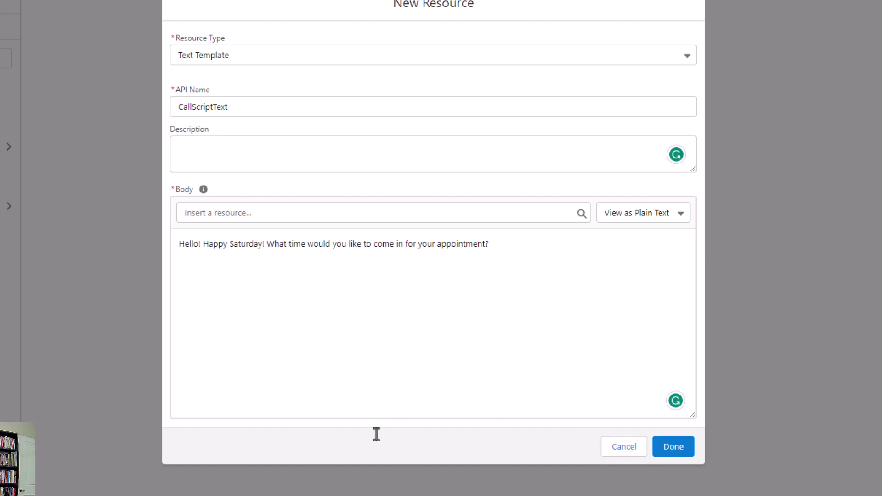
pyautogui.click(672, 446)
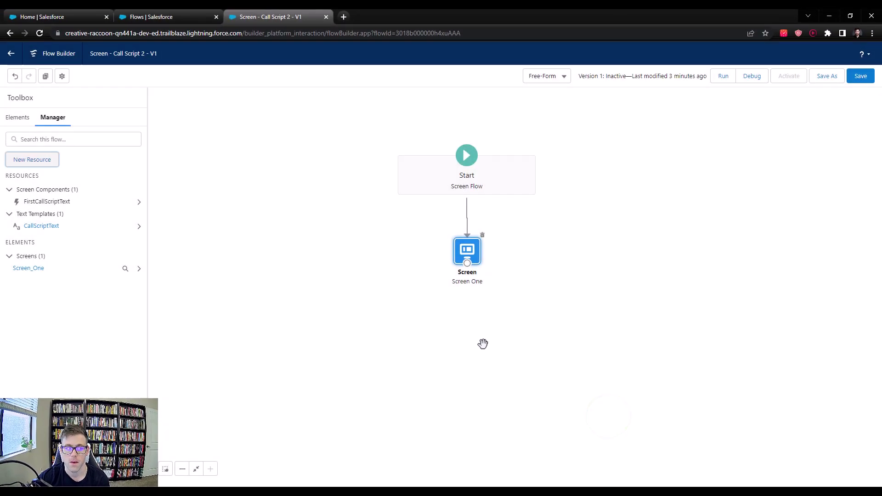
# - Reopen Screen One and replace the Call Script component's script text with the CallScriptText text template
pyautogui.doubleClick(466, 250)
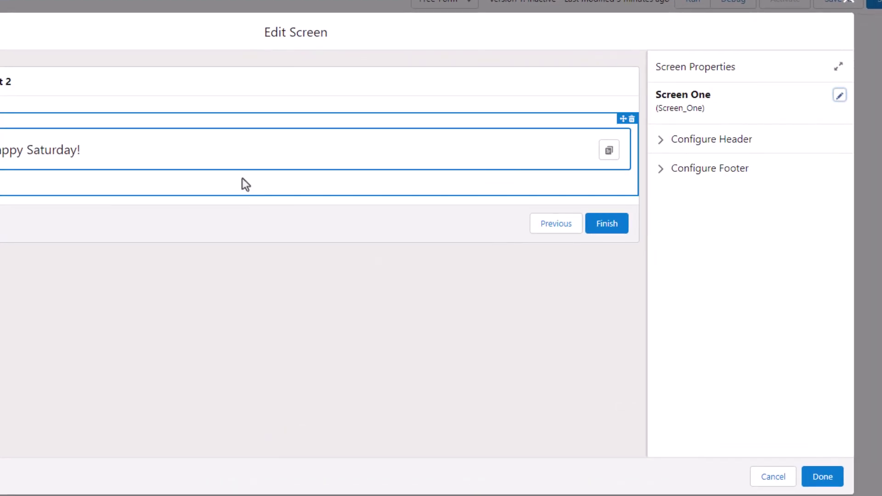
pyautogui.click(184, 163)
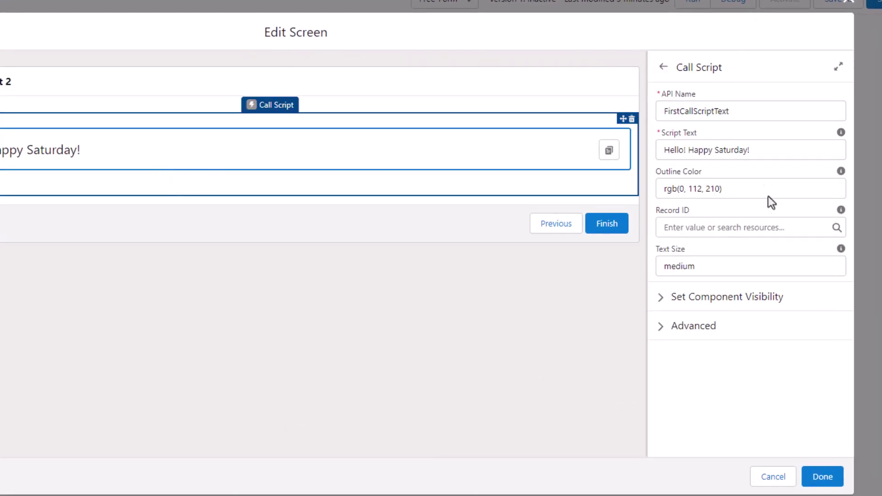
pyautogui.moveTo(762, 158); pyautogui.dragTo(660, 156)
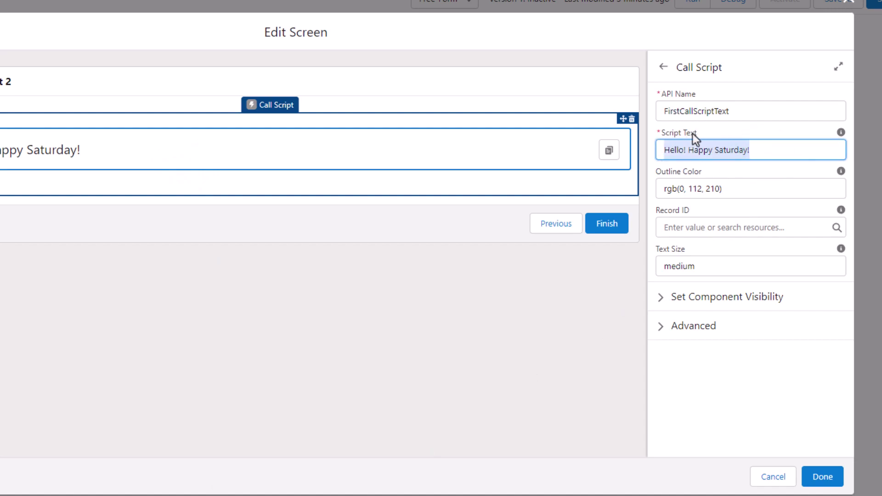
pyautogui.press('BackSpace')
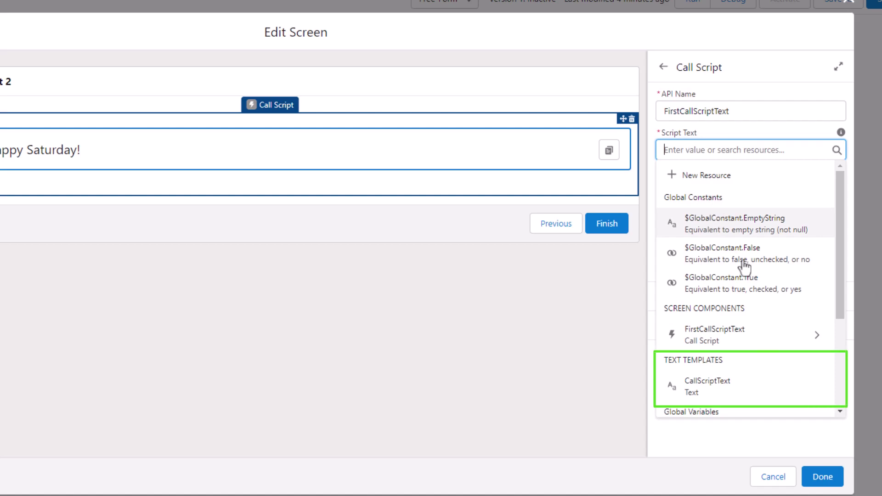
pyautogui.click(735, 394)
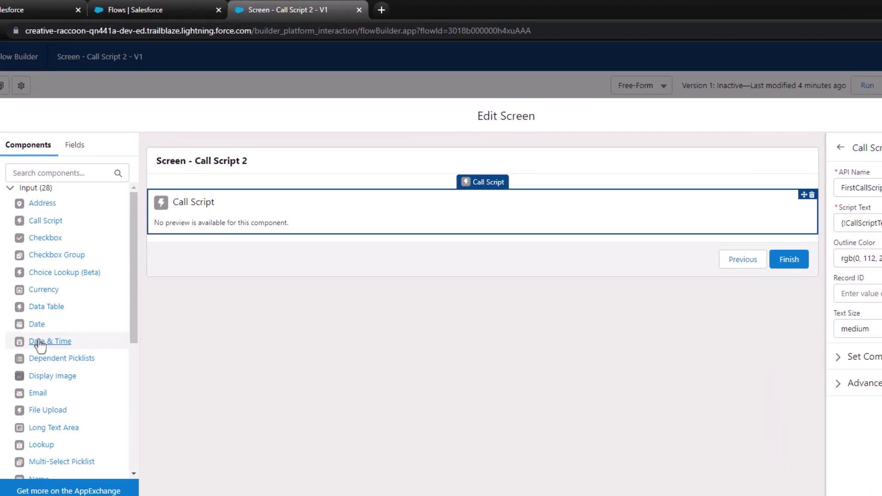
# - Add a required Date & Time component labelled "Customer Appointment Time" below the Call Script and confirm the screen edits
pyautogui.moveTo(36, 341)
pyautogui.mouseDown()
pyautogui.moveTo(92, 340)
pyautogui.moveTo(208, 244)
pyautogui.moveTo(65, 345)
pyautogui.moveTo(45, 343)
pyautogui.mouseUp()
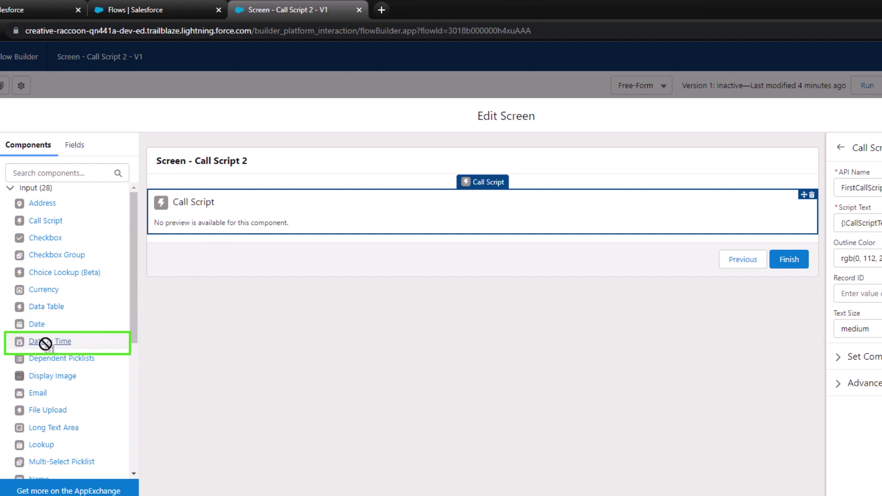
pyautogui.moveTo(45, 343); pyautogui.dragTo(193, 252)
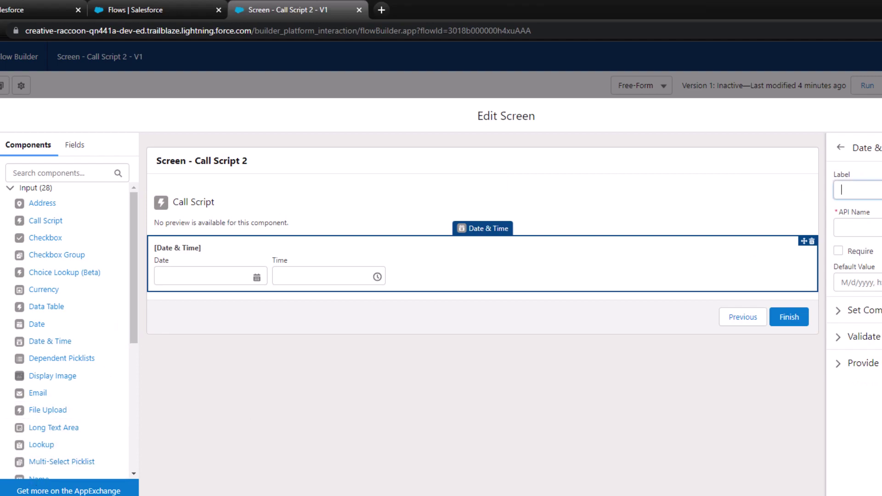
pyautogui.click(878, 190)
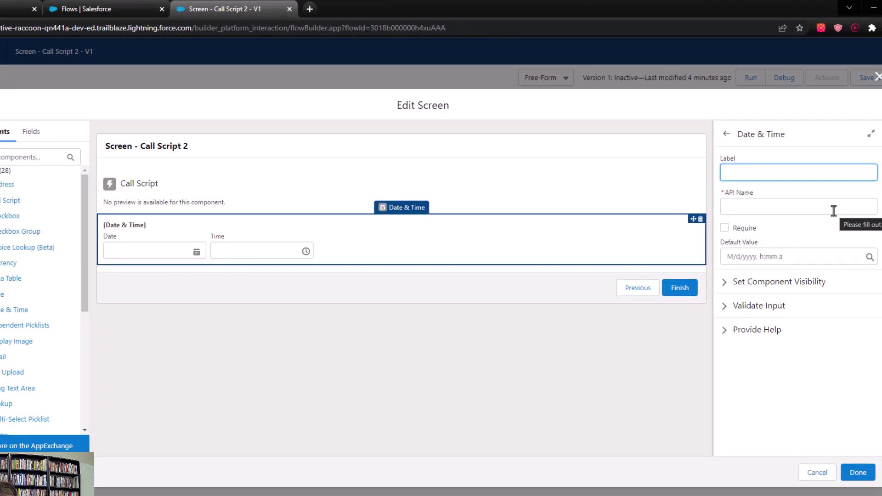
pyautogui.write('Customer Appo')
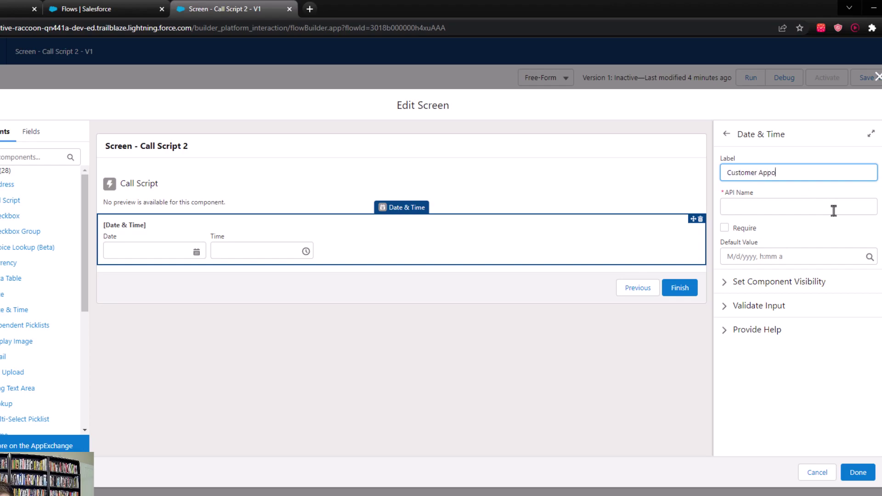
pyautogui.write('intment Time')
pyautogui.press('Tab')
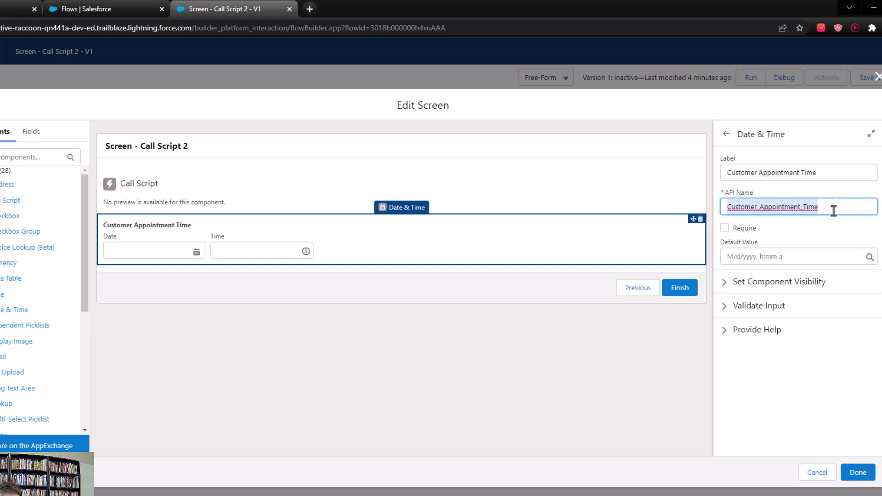
pyautogui.click(742, 229)
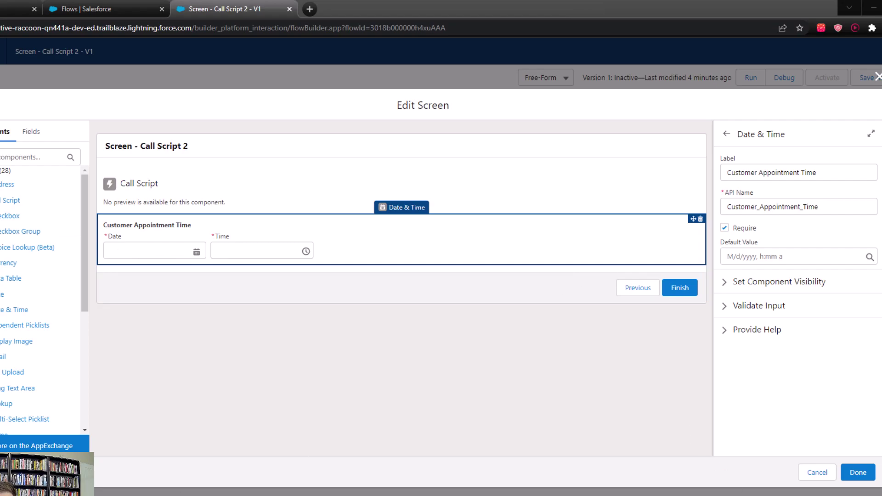
pyautogui.click(857, 473)
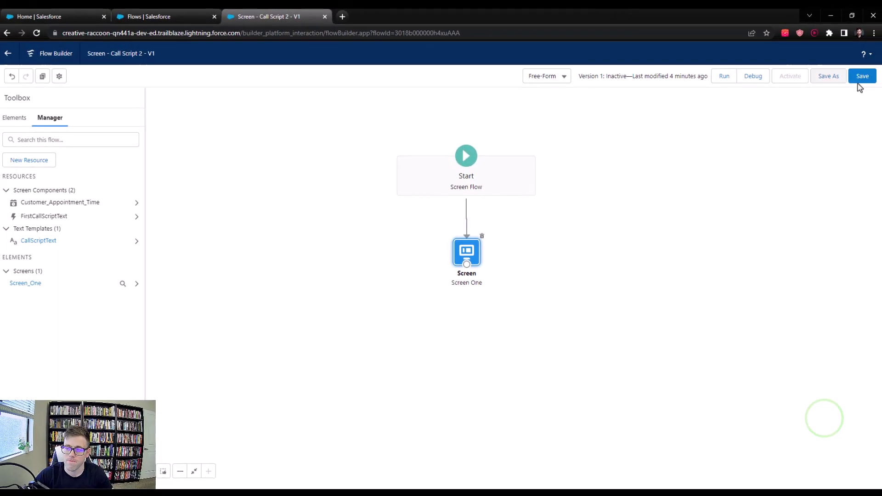
# - Save the flow and run it in debug mode with the default debug options
pyautogui.click(880, 79)
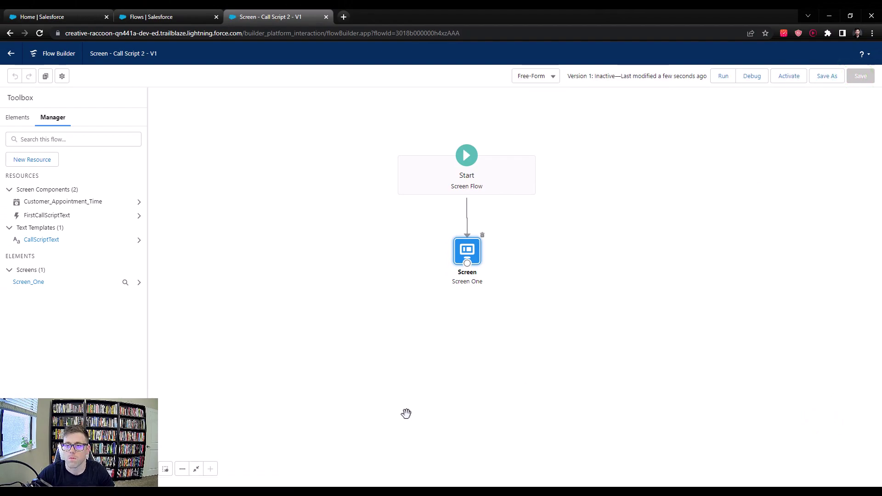
pyautogui.click(753, 79)
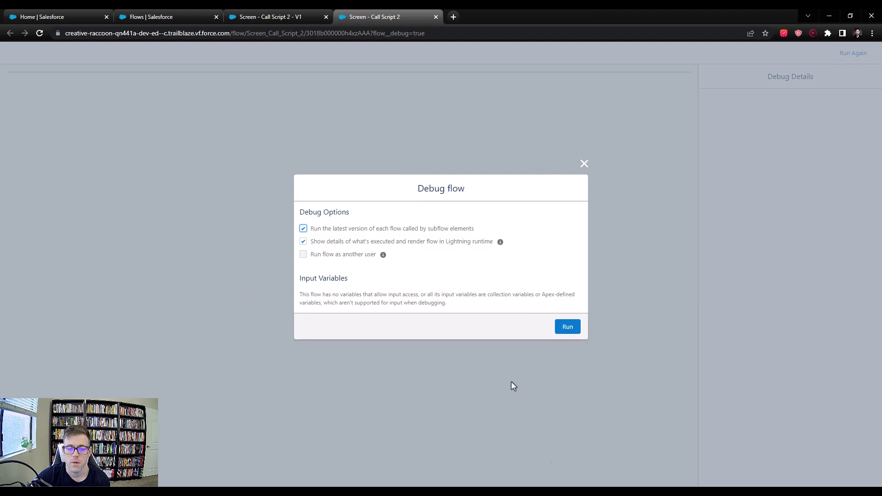
pyautogui.click(566, 327)
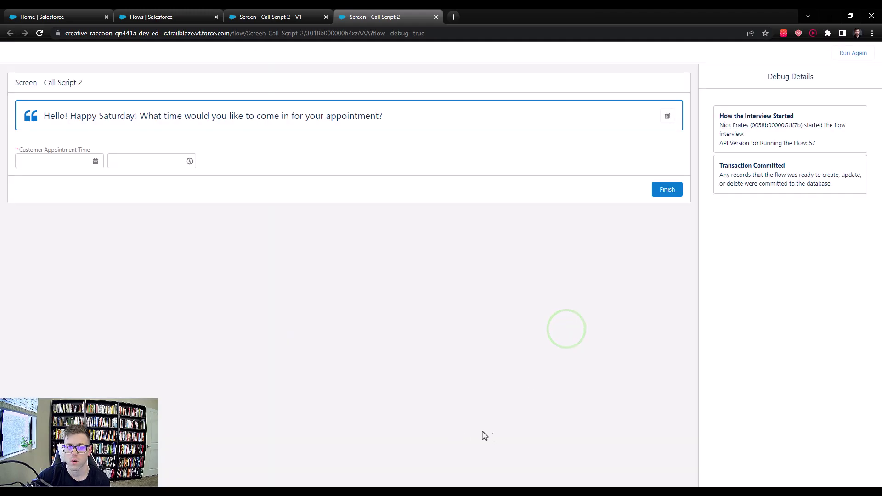
# - Test the Customer Appointment Time field in the debug run with the date Apr 13, 2023 and close the debug run
pyautogui.click(356, 148)
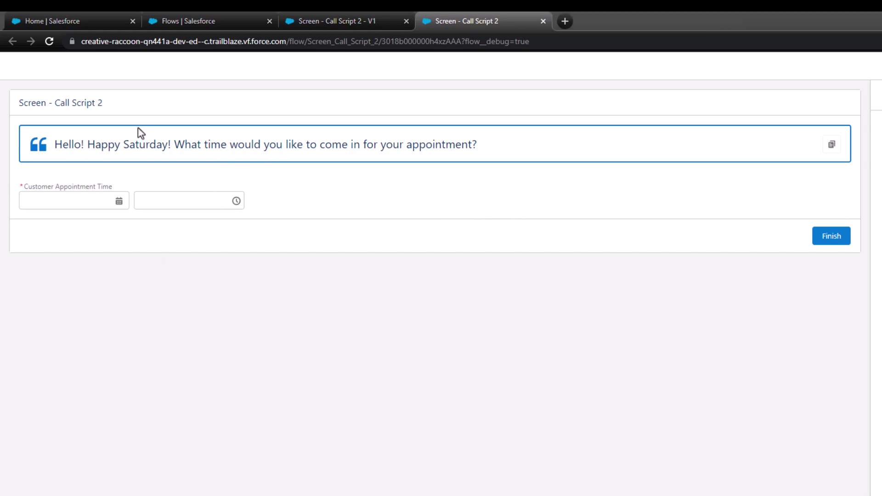
pyautogui.click(54, 201)
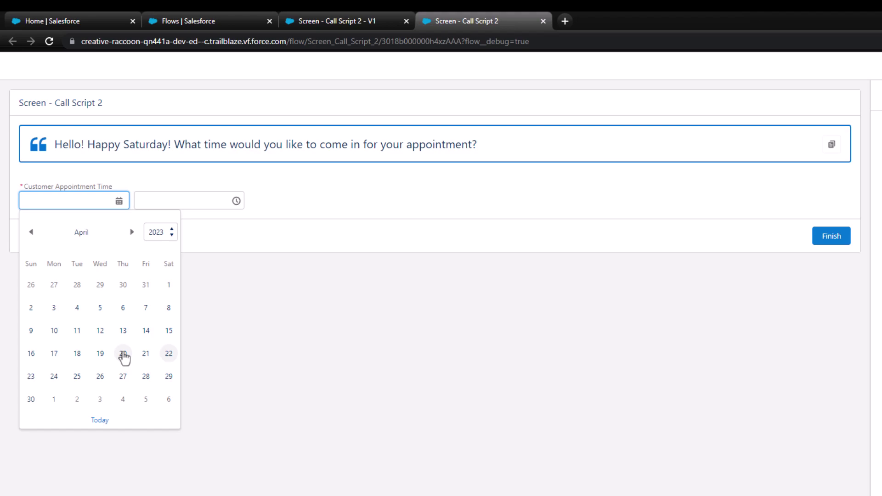
pyautogui.click(122, 330)
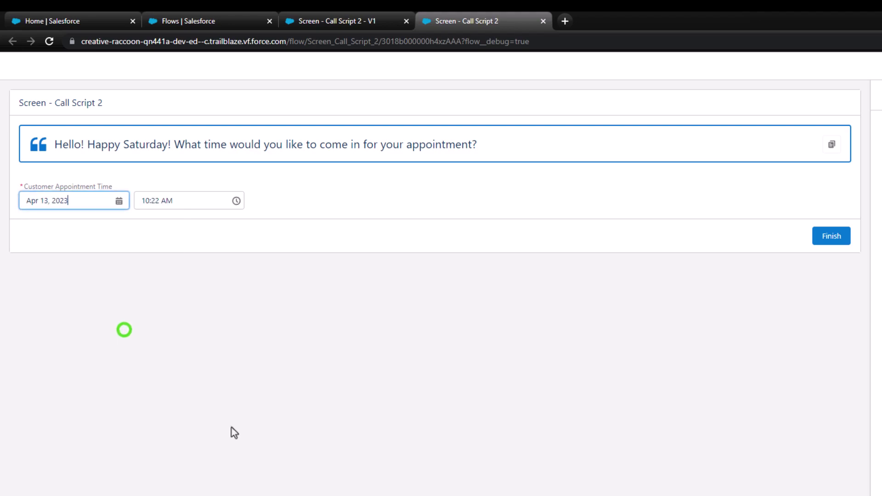
pyautogui.click(374, 214)
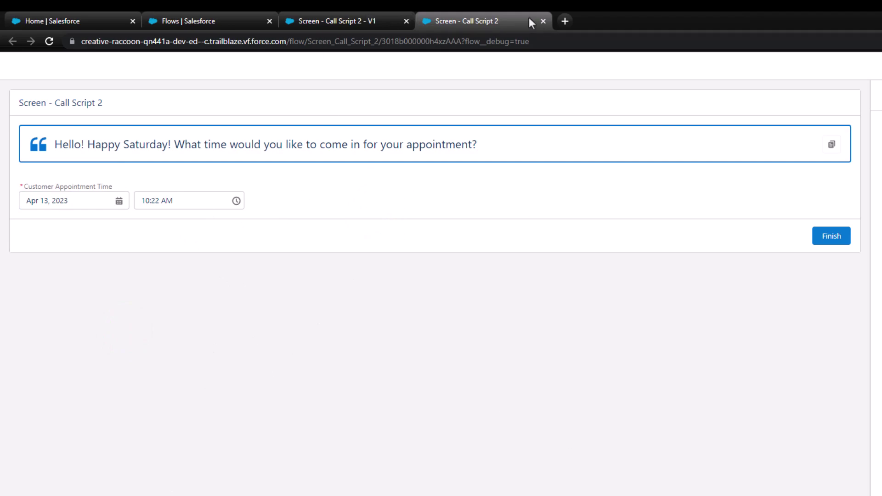
pyautogui.click(543, 21)
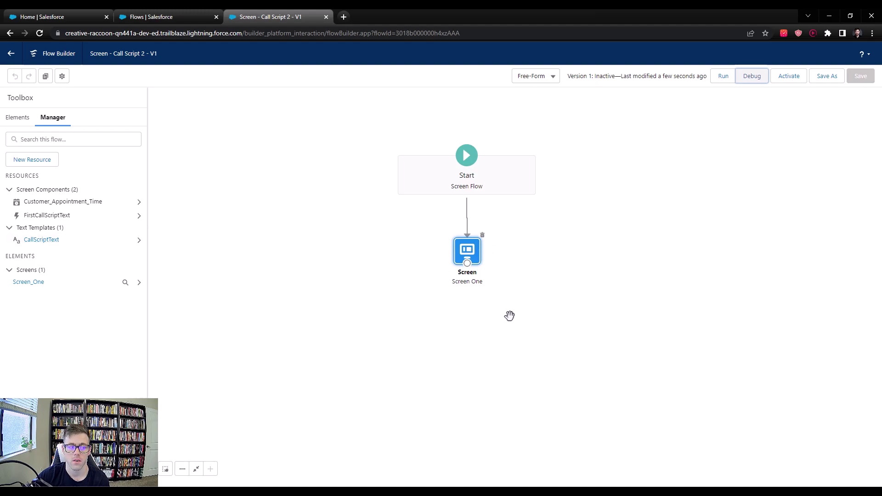
# - Change the CallScriptText template's question to "What is your name, and what time would you like to come in for your appointment?" and confirm
pyautogui.click(38, 245)
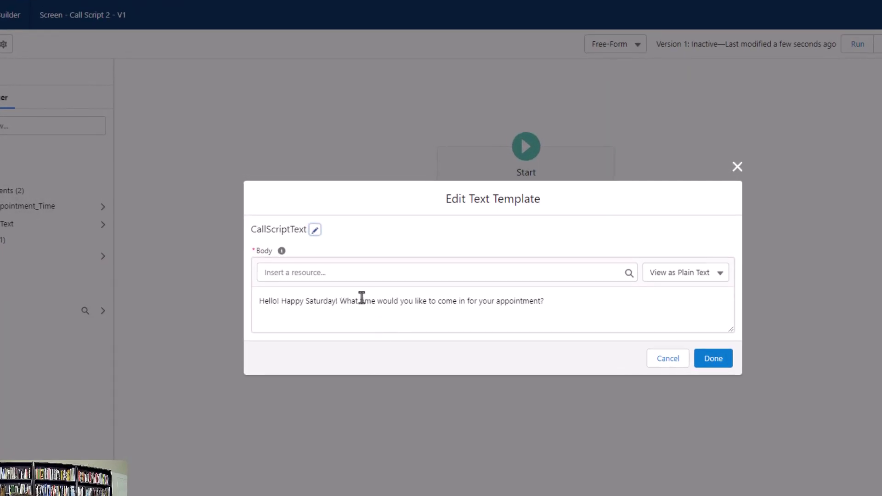
pyautogui.click(356, 299)
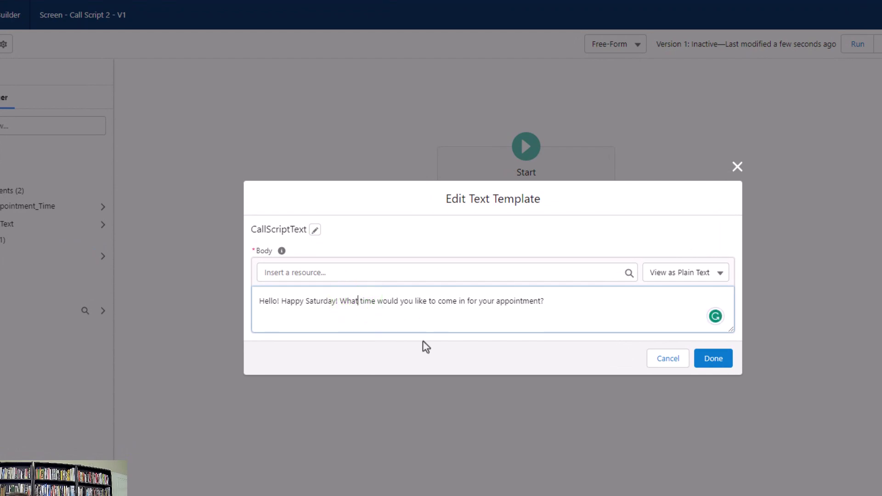
pyautogui.write('is your name, an')
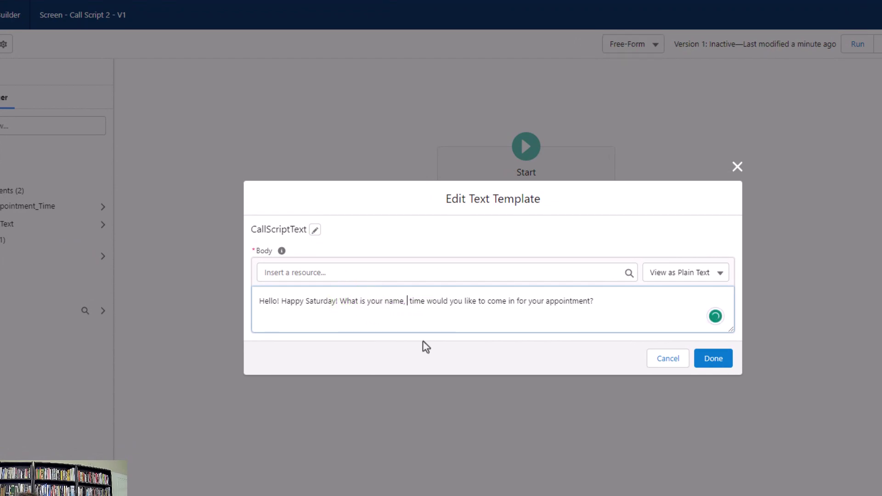
pyautogui.write('d what')
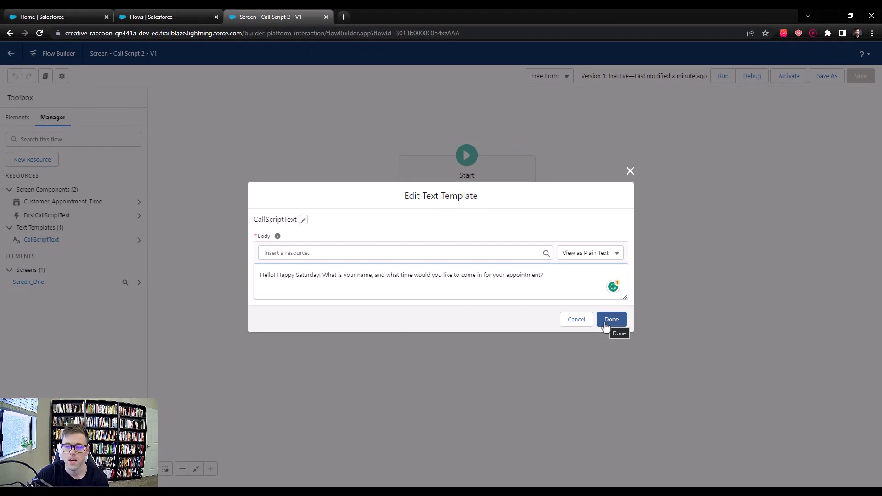
pyautogui.click(611, 320)
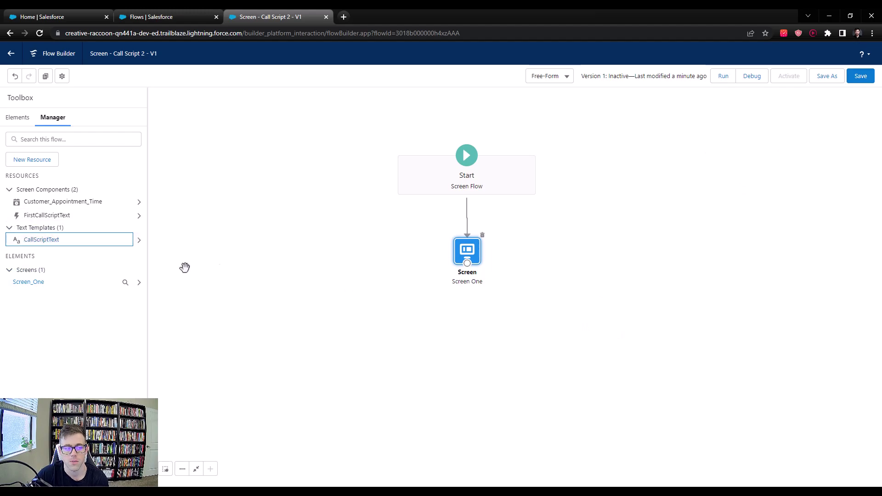
# - Reopen Screen One and add a Name component with API name CustomerName between the Call Script and Customer Appointment Time
pyautogui.doubleClick(465, 250)
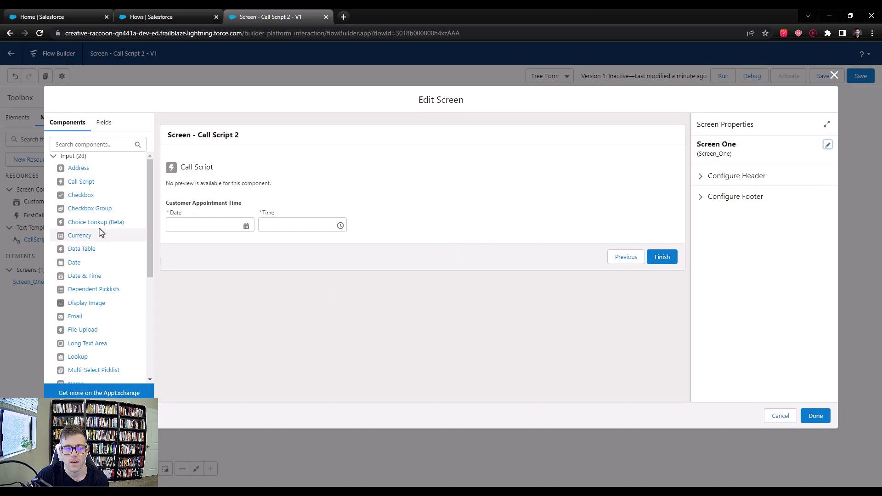
pyautogui.scroll(-5, 98, 201)
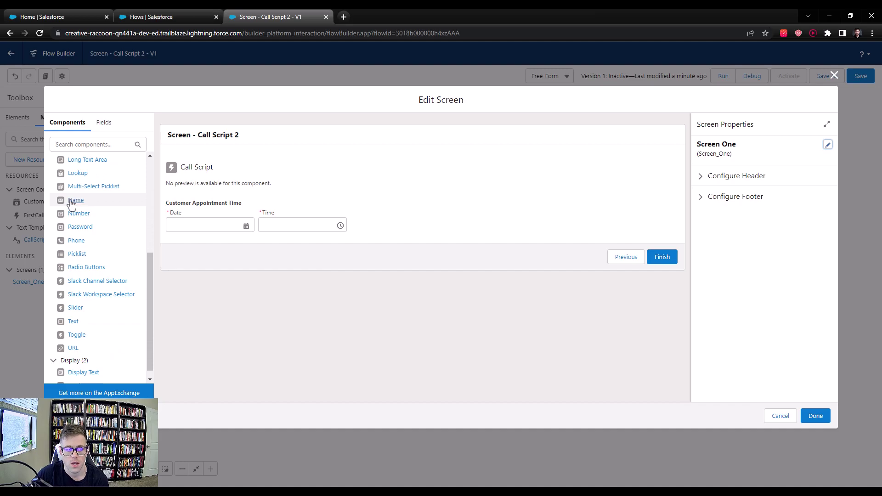
pyautogui.moveTo(73, 204); pyautogui.dragTo(207, 200)
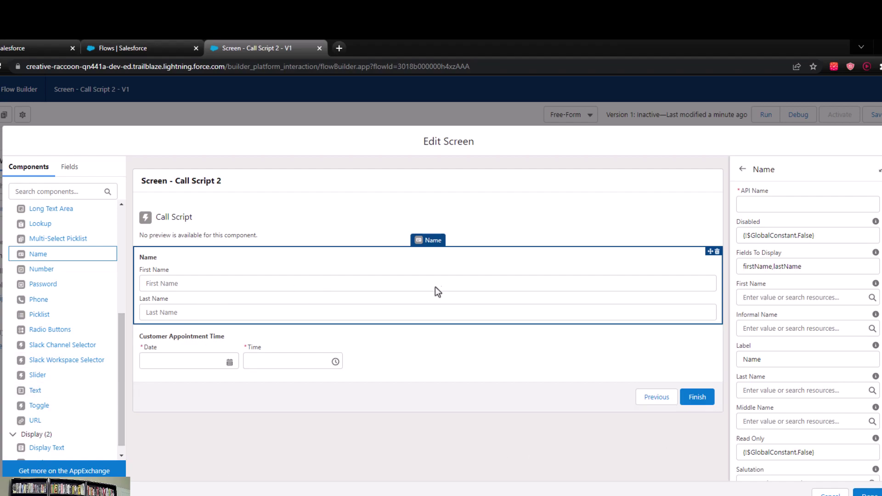
pyautogui.click(789, 206)
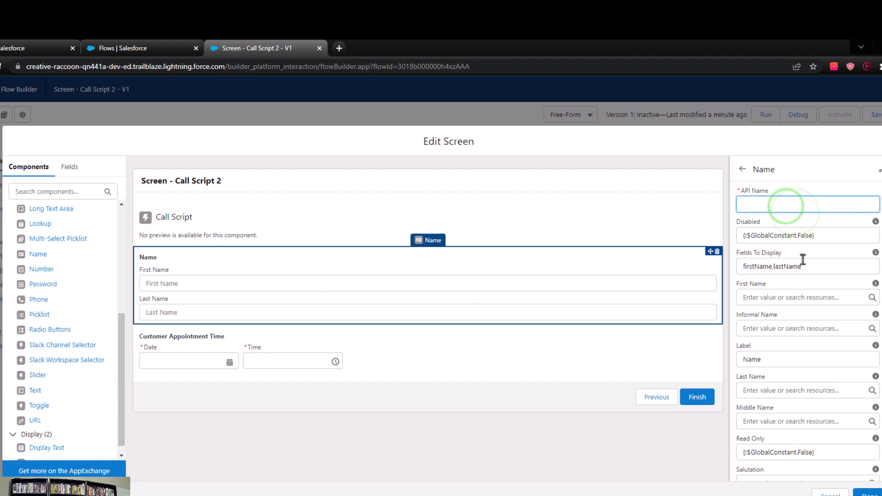
pyautogui.write('CustomerName')
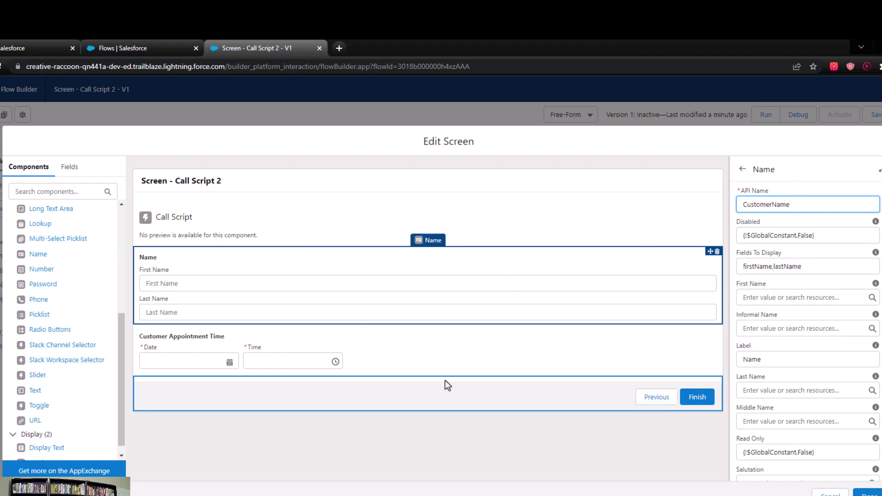
pyautogui.scroll(-1, 783, 382)
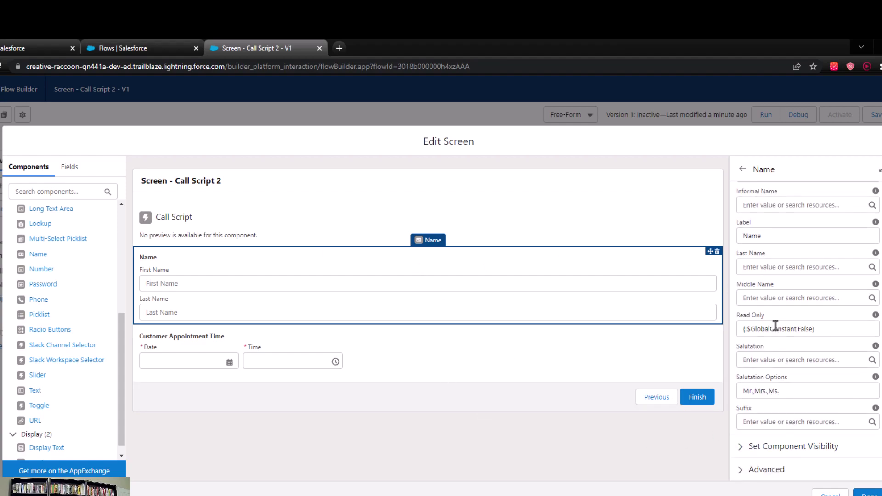
pyautogui.scroll(3, 827, 327)
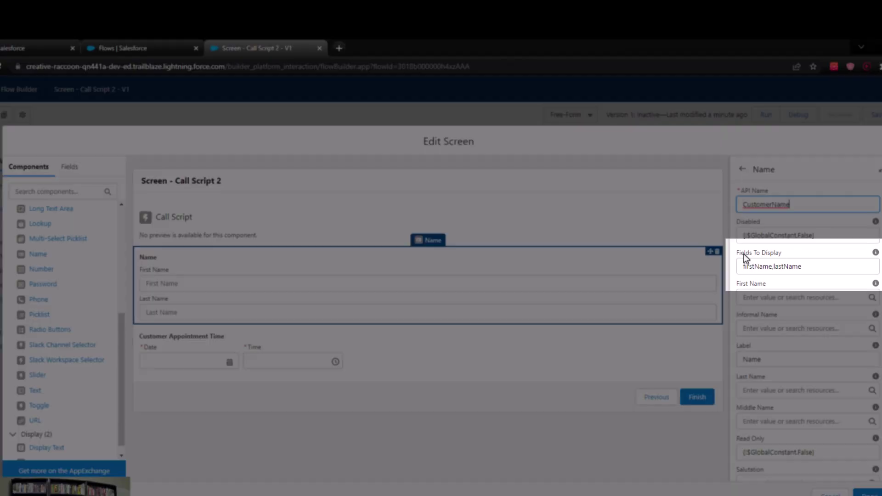
# - Try adding middleName to the Name component's displayed fields and restore the list to firstName,lastName
pyautogui.click(830, 266)
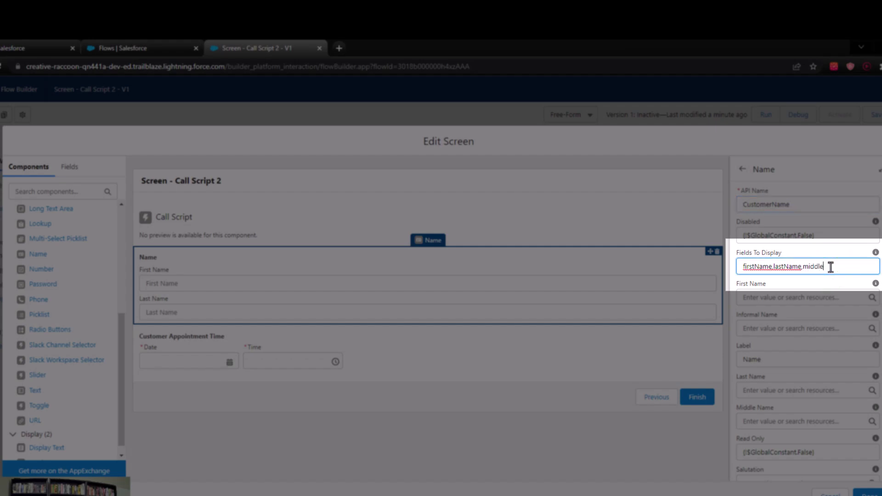
pyautogui.write(',middlen')
pyautogui.press('BackSpace')
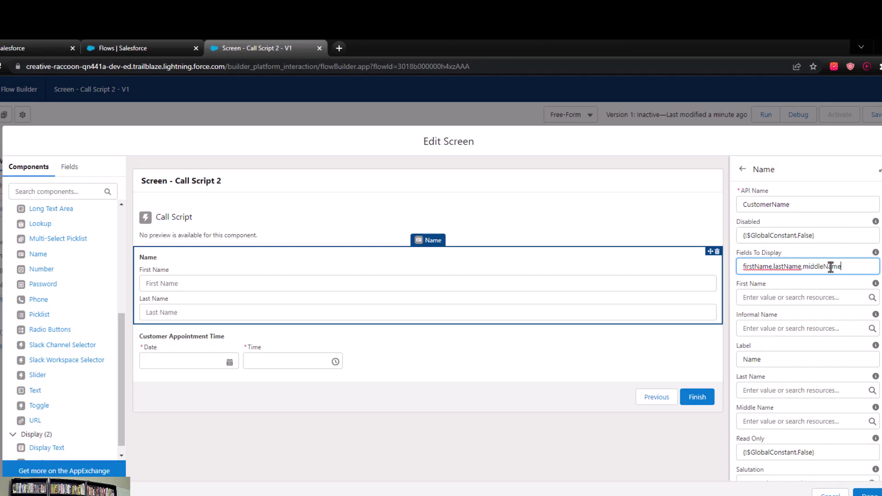
pyautogui.click(829, 257)
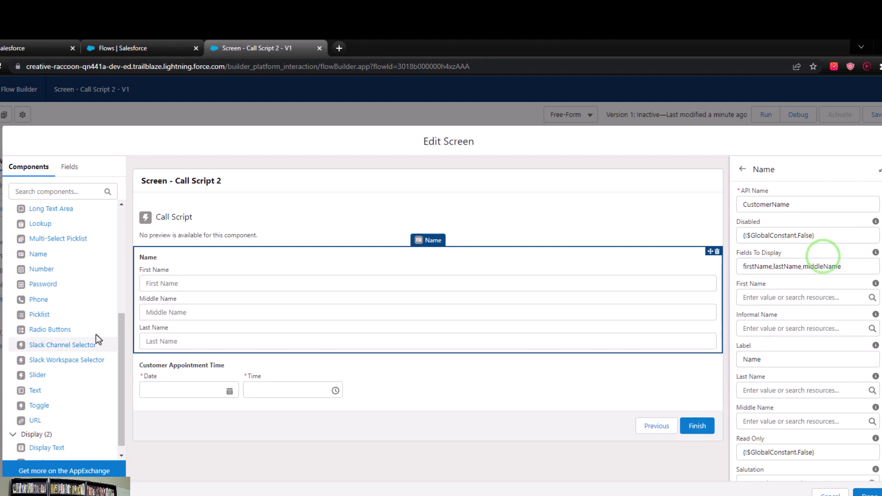
pyautogui.moveTo(850, 269); pyautogui.dragTo(799, 263)
pyautogui.press('BackSpace')
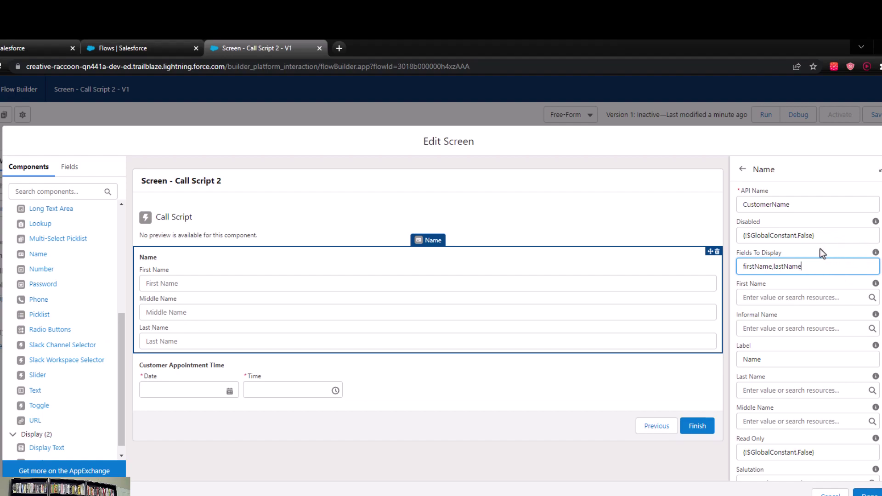
pyautogui.click(820, 249)
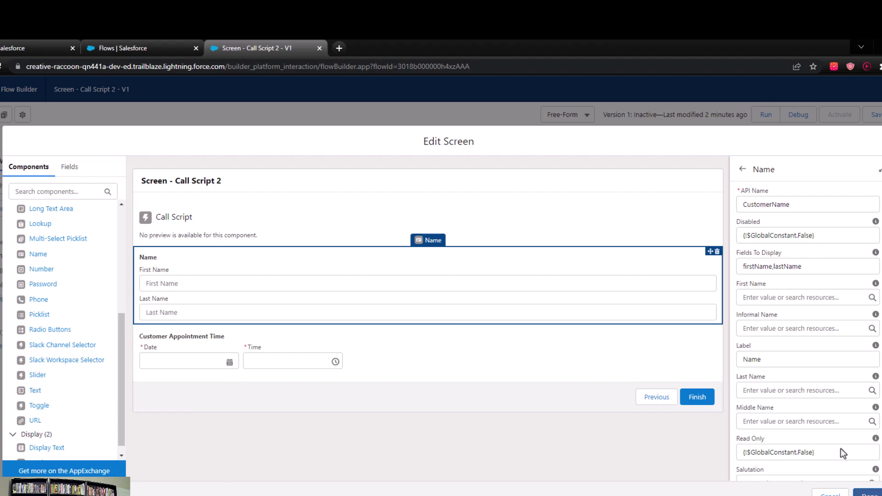
# - Review the Name component's remaining properties, including component visibility and advanced settings, and confirm the screen edits
pyautogui.scroll(-3, 823, 362)
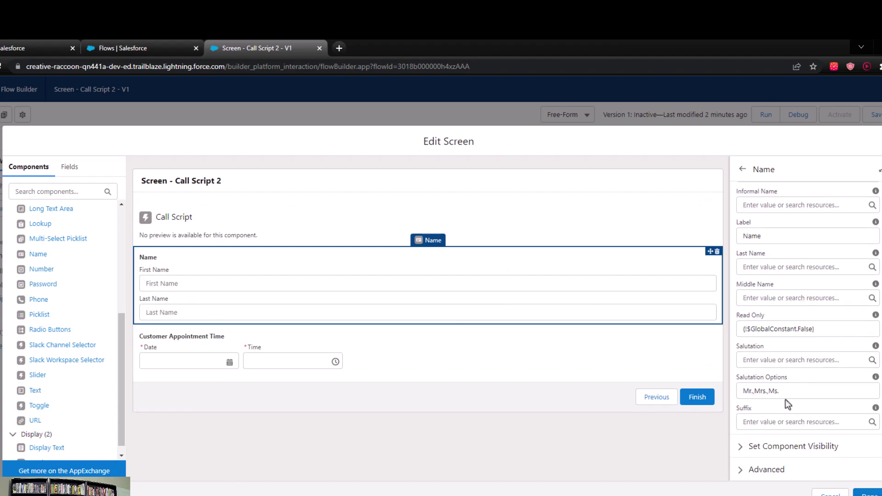
pyautogui.click(780, 446)
pyautogui.scroll(-1, 779, 446)
pyautogui.click(764, 466)
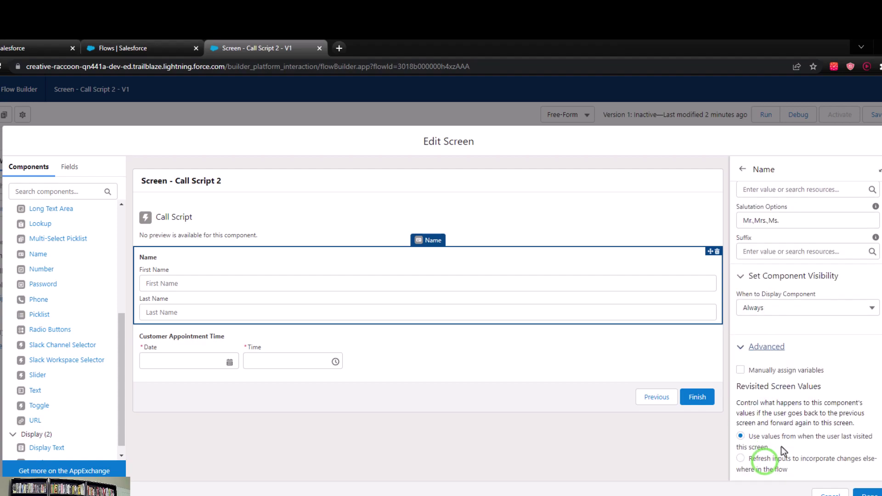
pyautogui.click(765, 357)
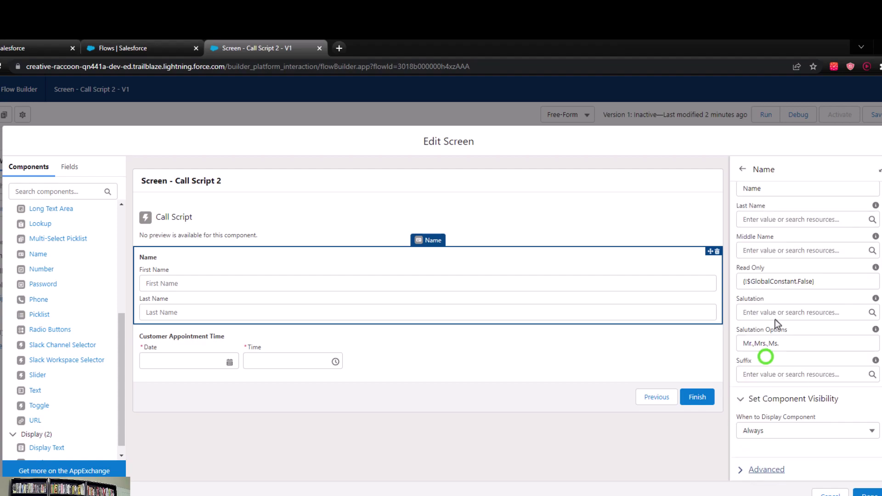
pyautogui.click(751, 406)
pyautogui.scroll(3, 756, 407)
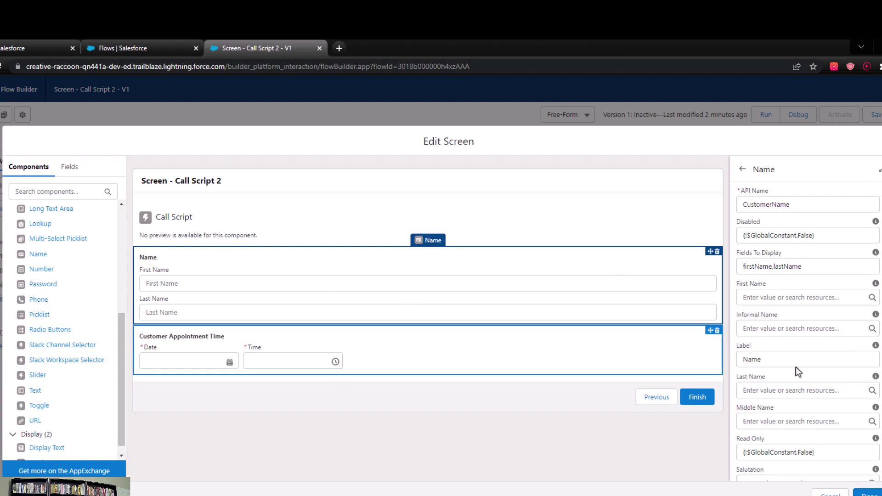
pyautogui.scroll(-5, 807, 330)
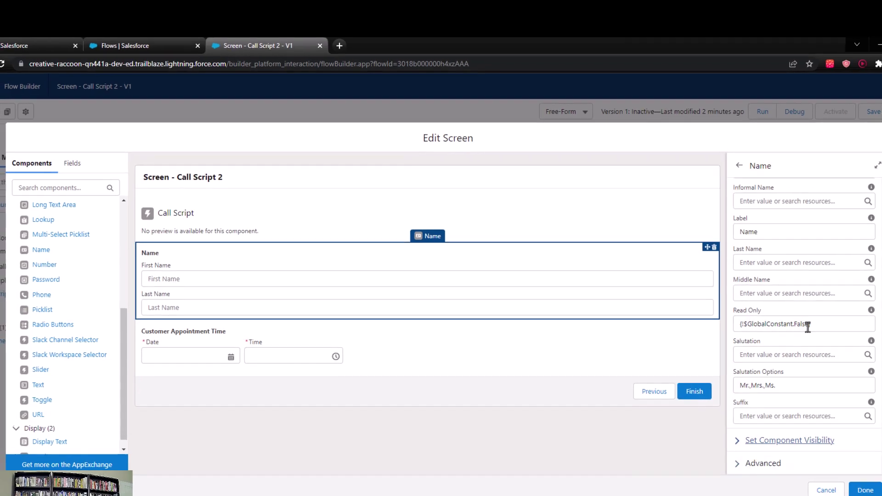
pyautogui.click(868, 494)
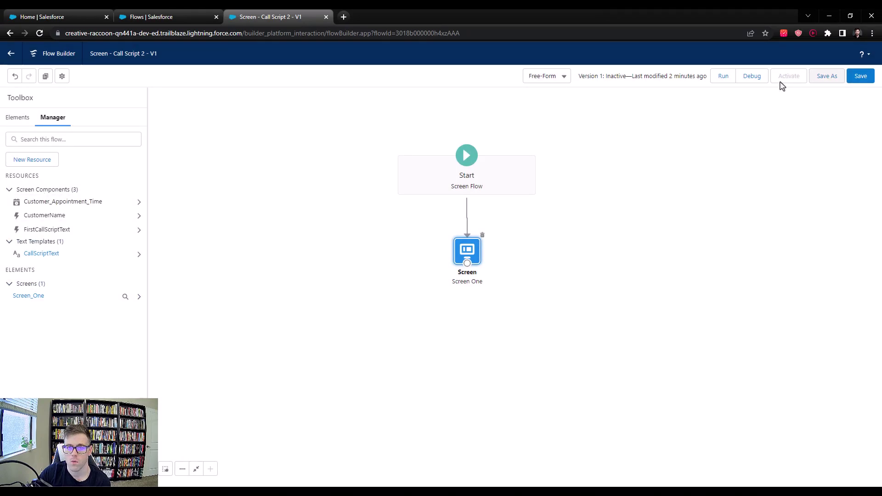
# - Add a Create Records element below Screen One with the label Create Lead and API name Create_Lead
pyautogui.click(19, 122)
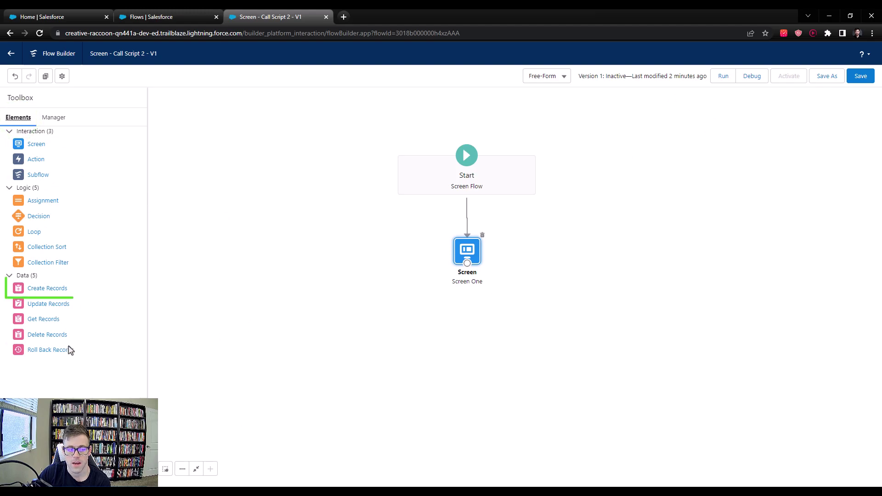
pyautogui.moveTo(32, 287)
pyautogui.mouseDown()
pyautogui.moveTo(444, 306)
pyautogui.moveTo(476, 325)
pyautogui.mouseUp()
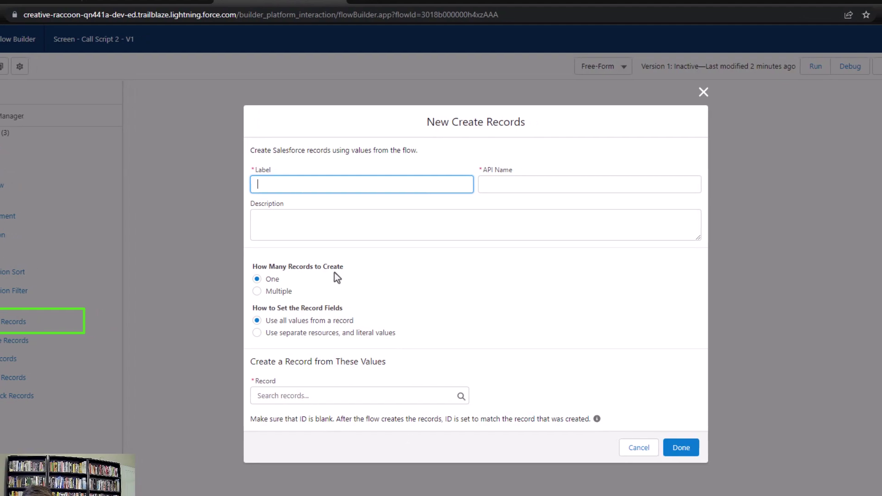
pyautogui.write('Create Lead')
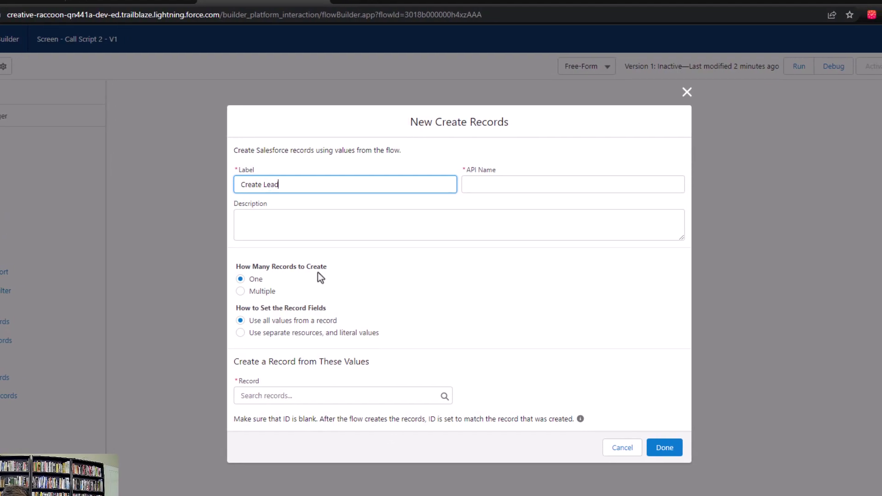
pyautogui.press('Tab')
pyautogui.click(593, 291)
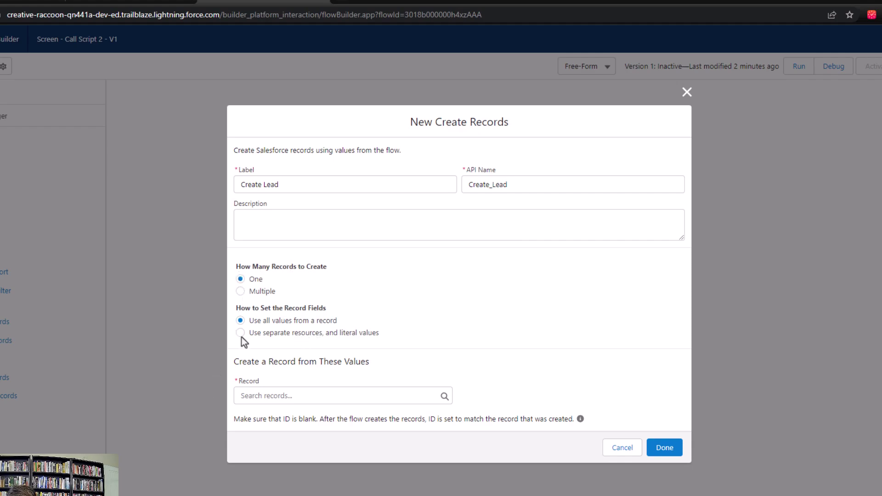
# - Set the record fields to use separate resources and literal values, and choose Lead as the object to create
pyautogui.click(282, 335)
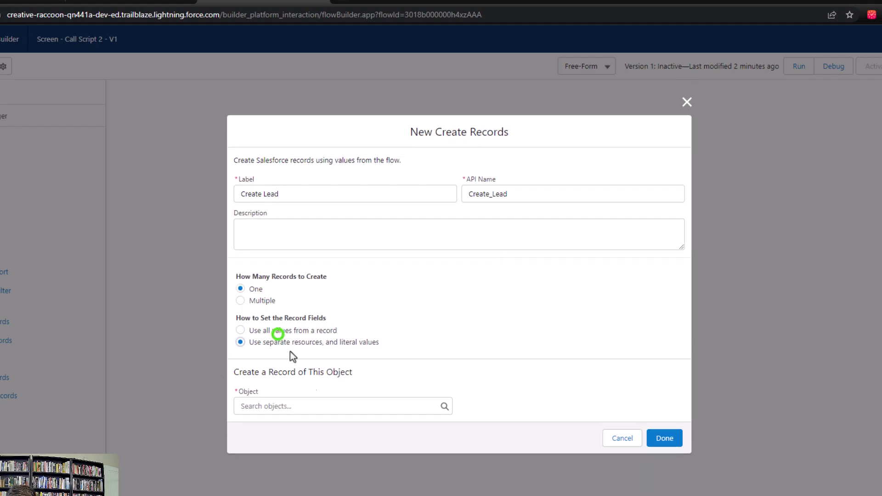
pyautogui.click(311, 403)
pyautogui.write('lea')
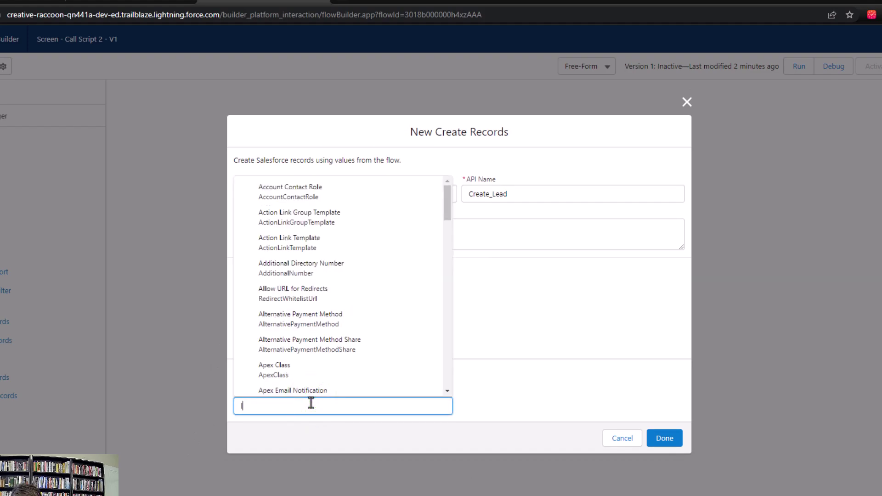
pyautogui.write('d')
pyautogui.click(266, 358)
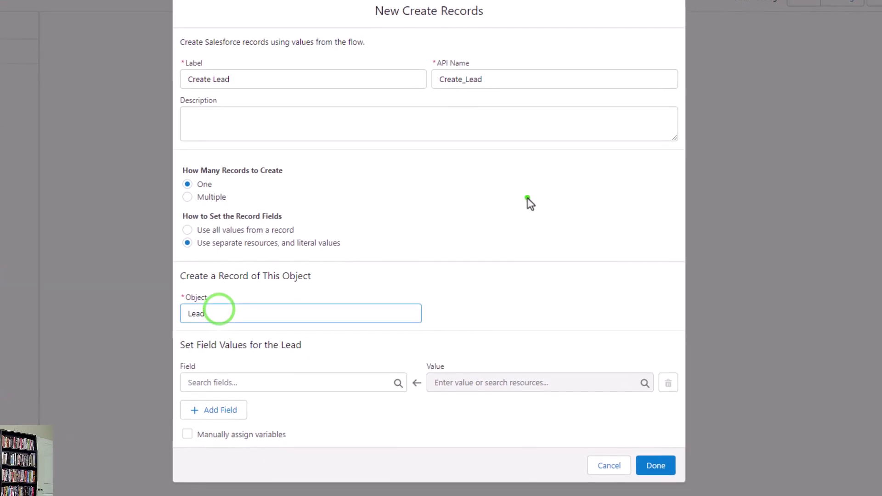
# - Add FirstName and LastName as the first two Lead fields to set in the Create Lead element
pyautogui.click(528, 197)
pyautogui.click(250, 378)
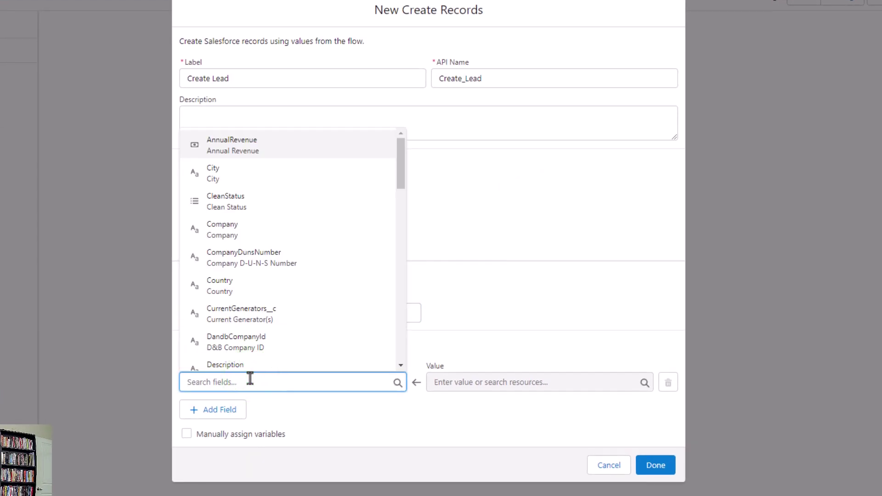
pyautogui.write('first')
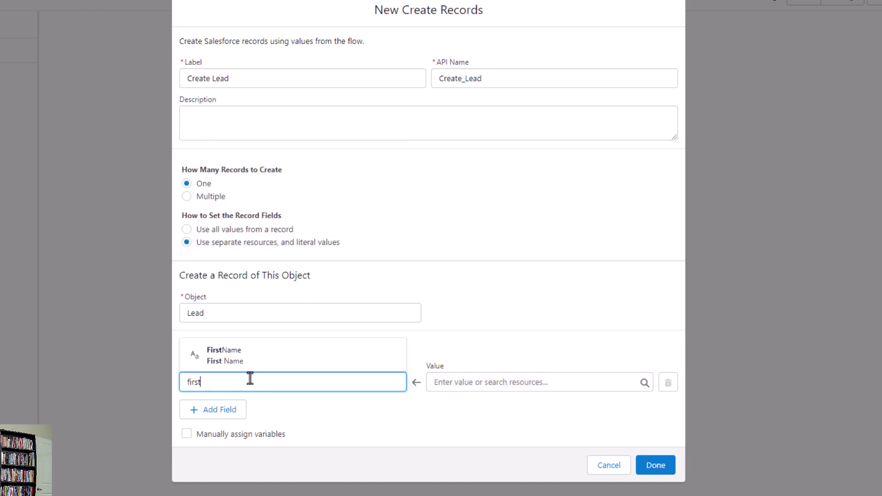
pyautogui.click(252, 357)
pyautogui.click(221, 414)
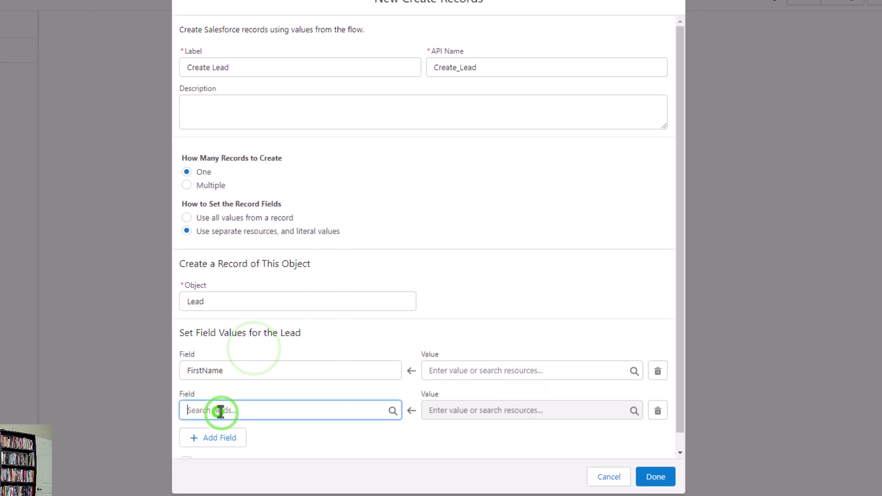
pyautogui.click(220, 410)
pyautogui.write('last')
pyautogui.click(213, 383)
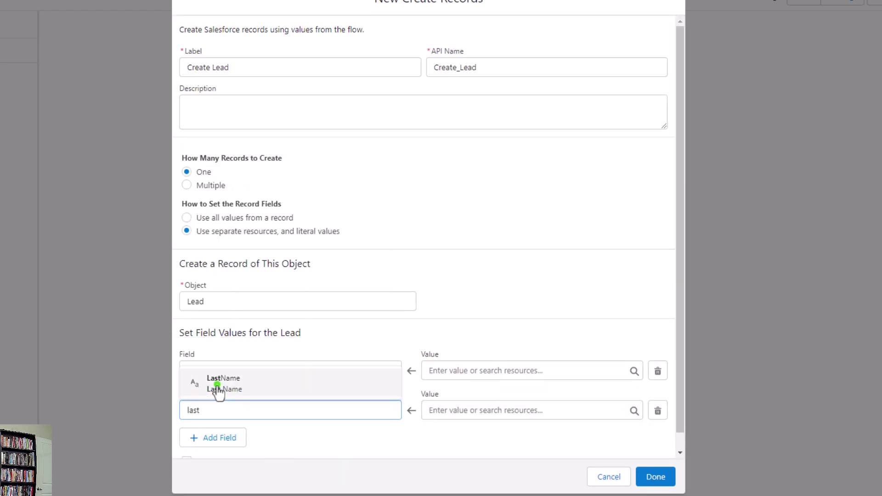
# - Add a third field row for the Lead and search the available fields for date, clearing the search again
pyautogui.click(211, 420)
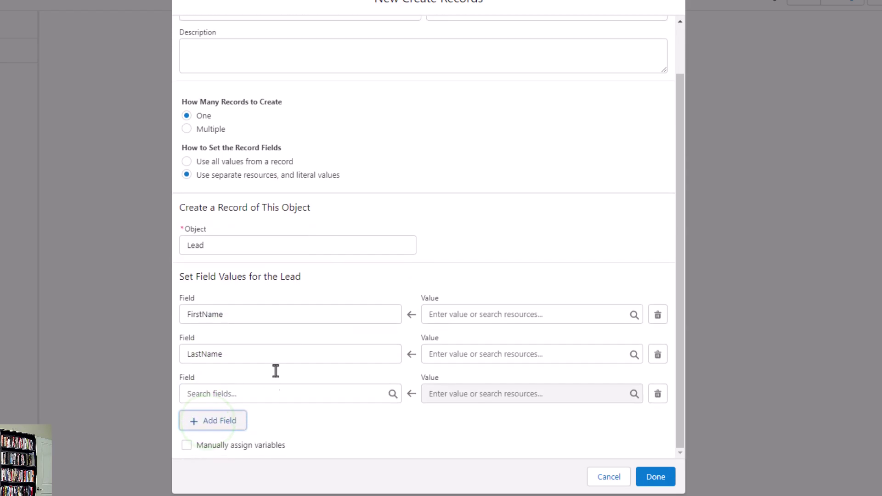
pyautogui.click(266, 393)
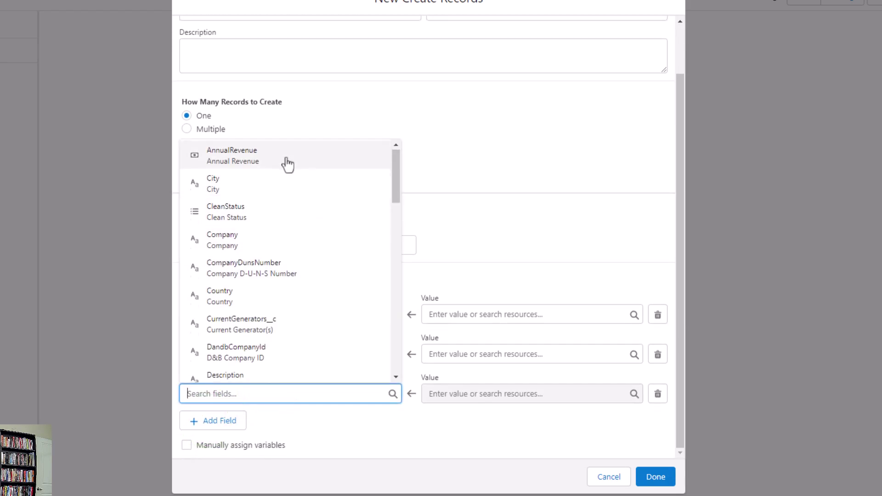
pyautogui.scroll(-4, 315, 191)
pyautogui.write('date')
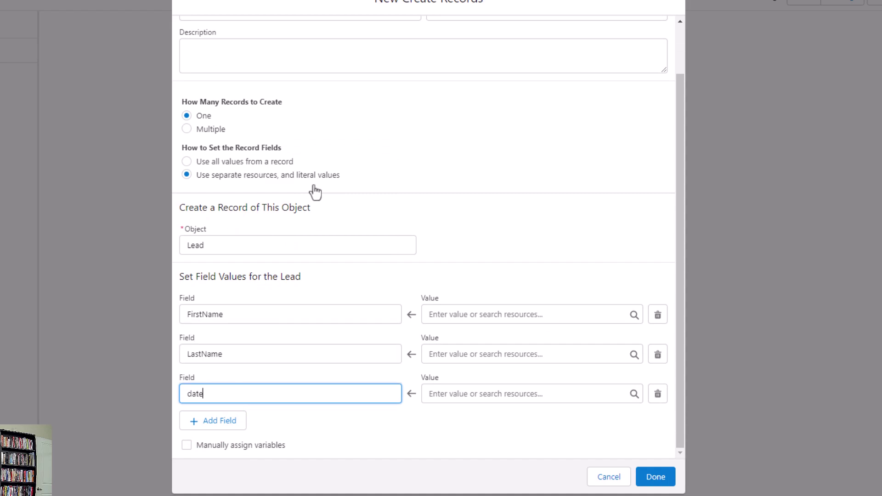
pyautogui.hotkey('ctrl', 'a')
pyautogui.press('BackSpace')
# - Look through the full list of Lead fields and choose Description for the third row
pyautogui.scroll(-8, 315, 191)
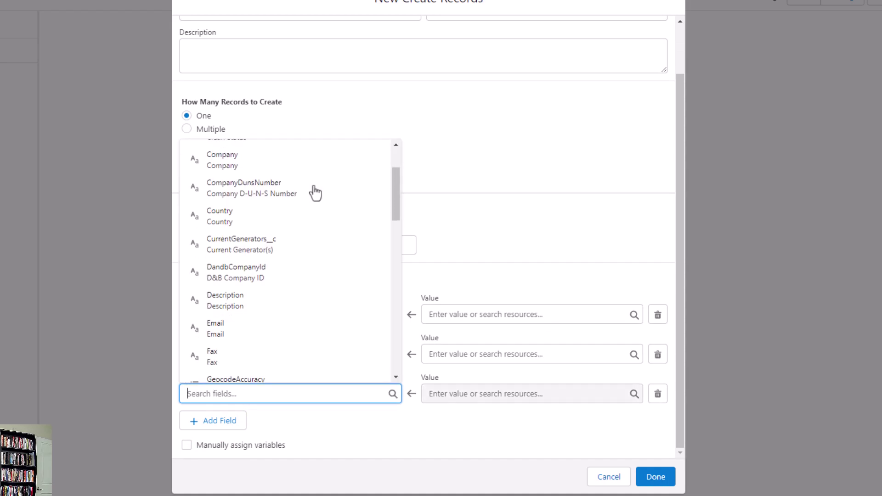
pyautogui.scroll(-8, 315, 197)
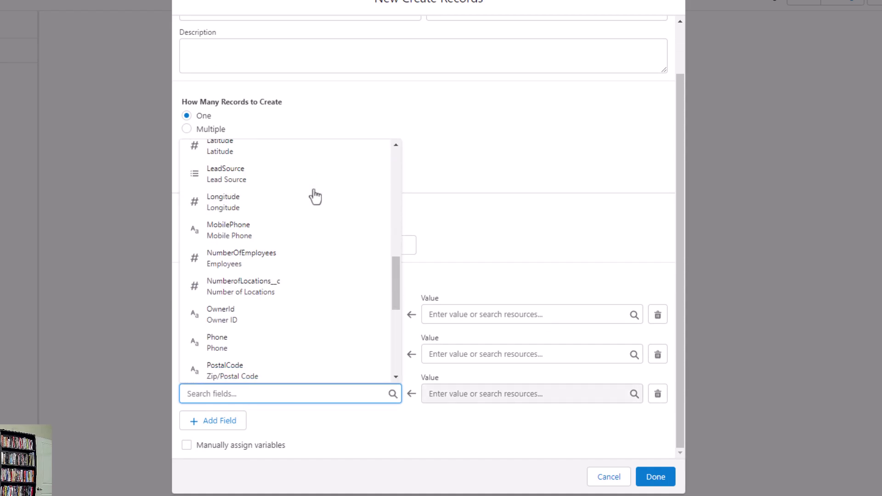
pyautogui.scroll(-2, 316, 197)
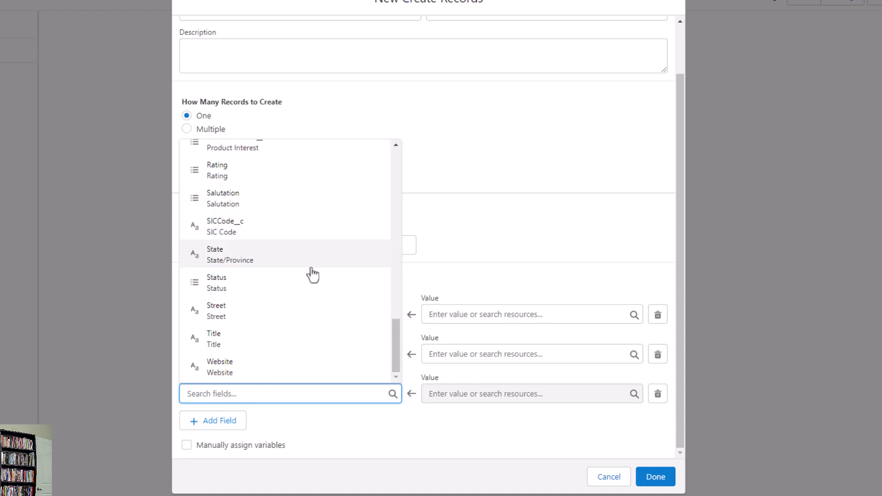
pyautogui.scroll(8, 305, 339)
pyautogui.scroll(8, 306, 339)
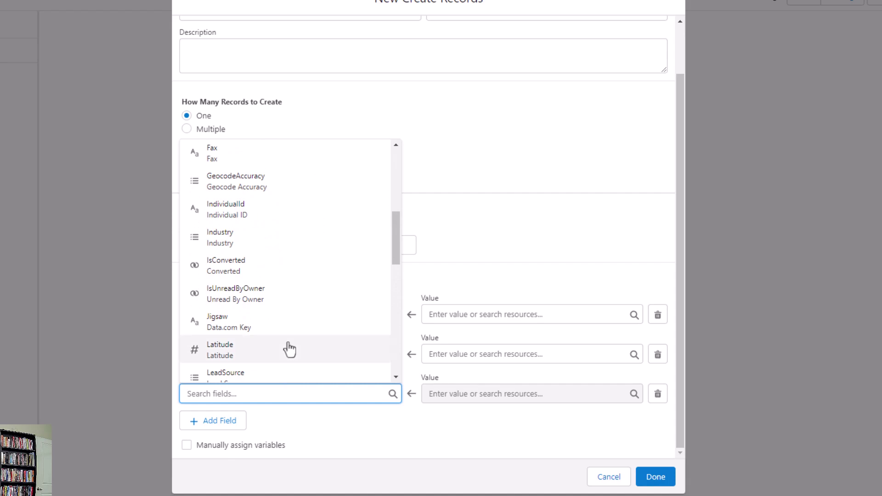
pyautogui.scroll(4, 291, 347)
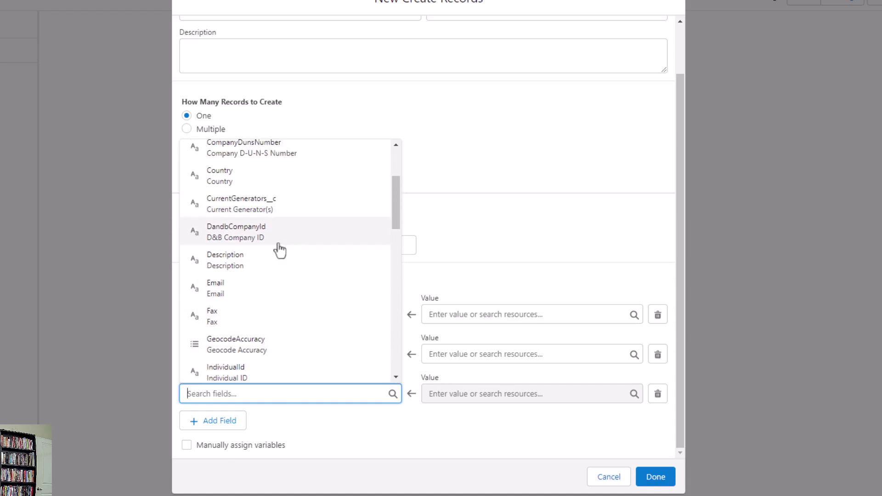
pyautogui.click(271, 256)
pyautogui.click(318, 446)
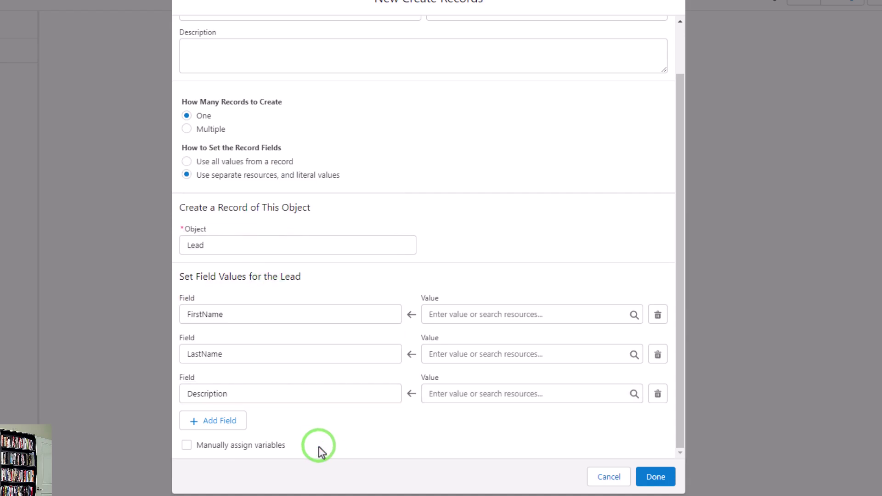
pyautogui.scroll(2, 494, 337)
pyautogui.scroll(-2, 465, 312)
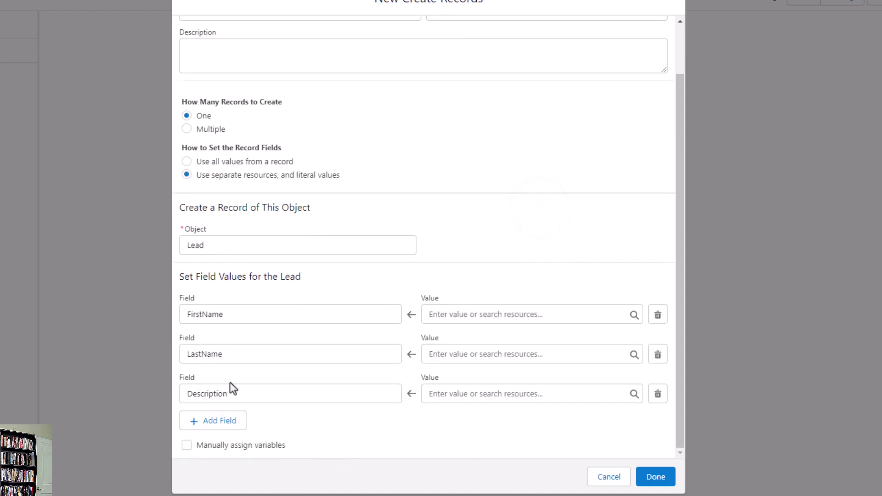
# - Map FirstName to the CustomerName component's firstName and LastName to its lastName
pyautogui.click(475, 302)
pyautogui.click(468, 314)
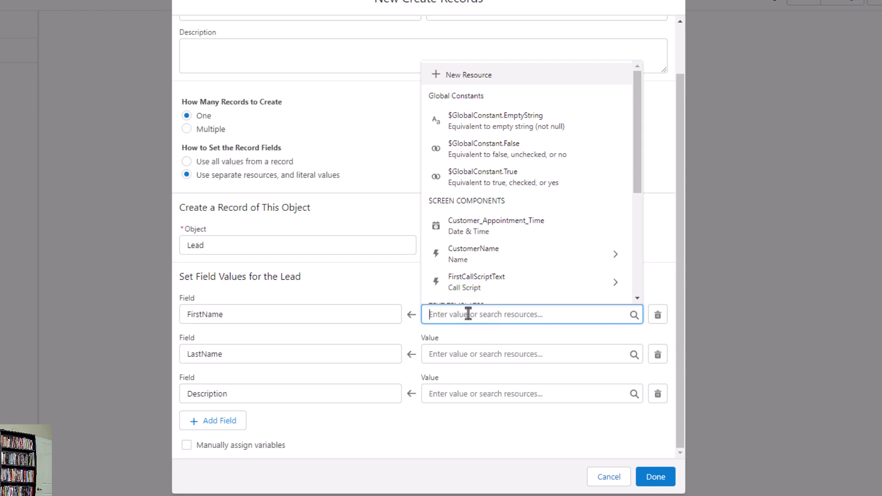
pyautogui.click(492, 263)
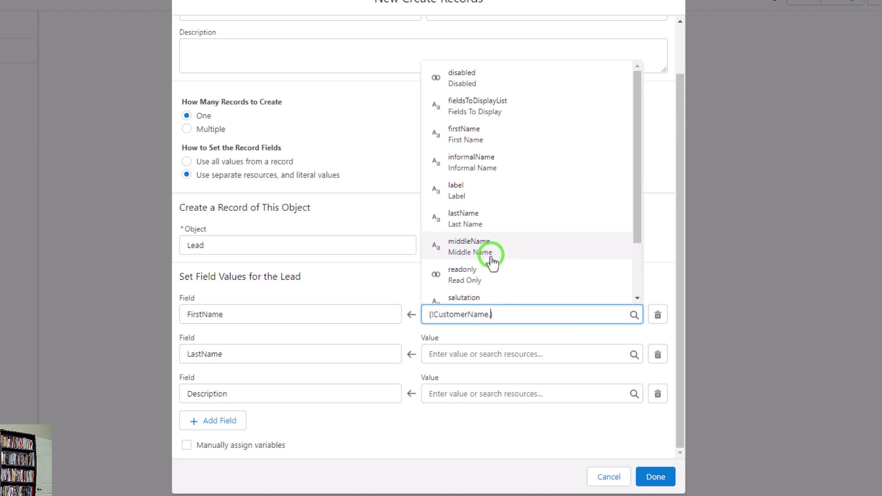
pyautogui.click(508, 144)
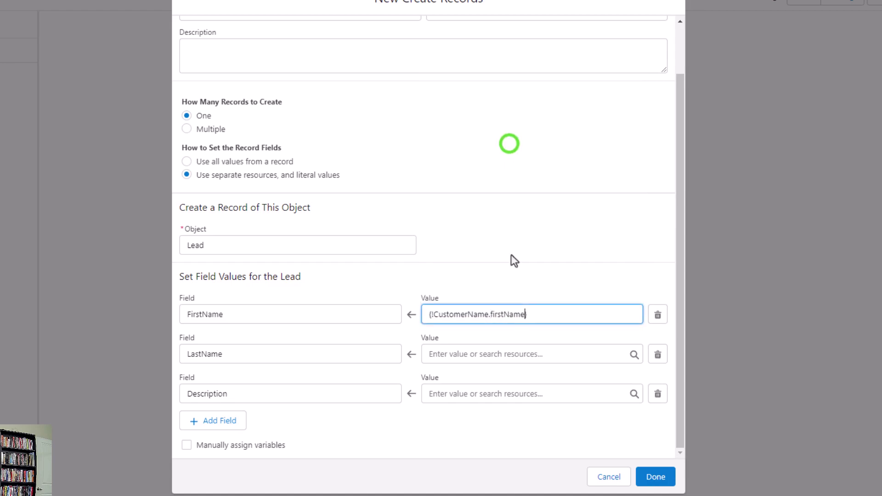
pyautogui.click(477, 353)
pyautogui.click(478, 292)
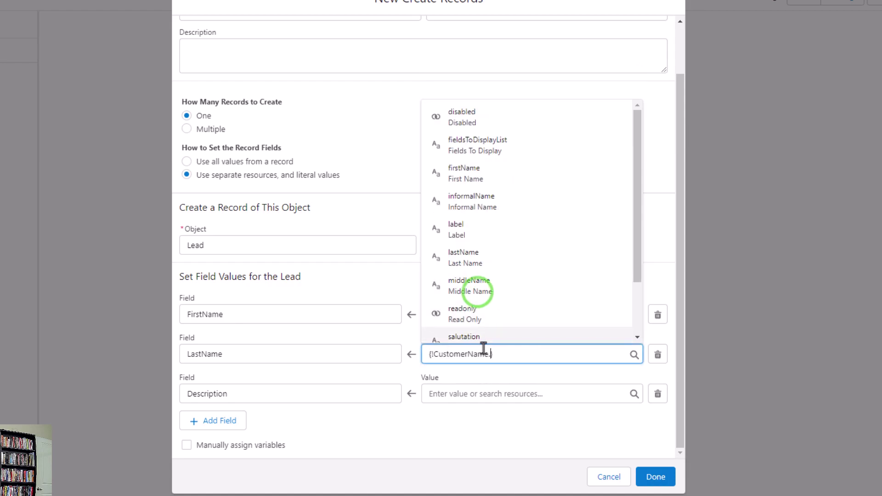
pyautogui.click(487, 263)
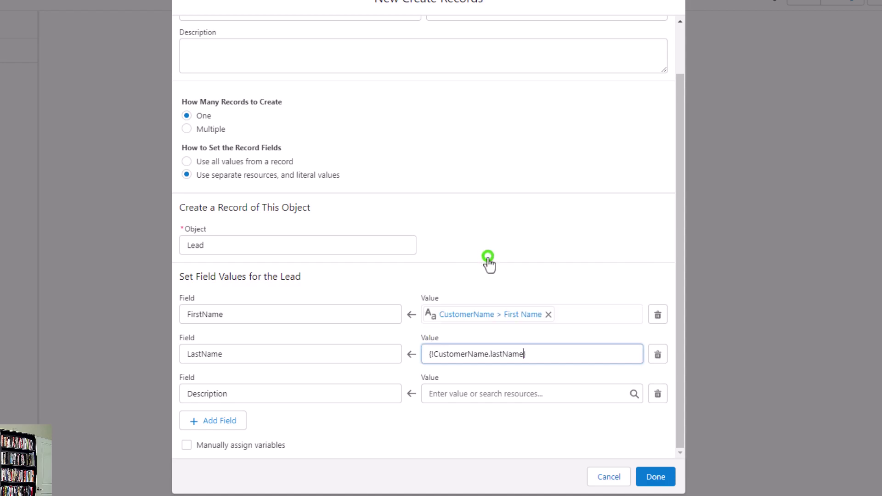
pyautogui.click(521, 250)
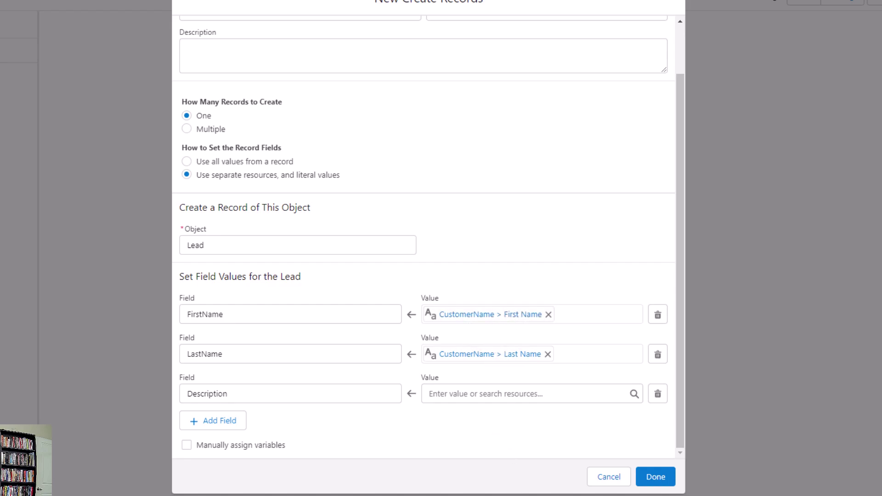
# - Write "The customer wants to come in on" as the Description value, copy the text, and clear the value
pyautogui.click(451, 395)
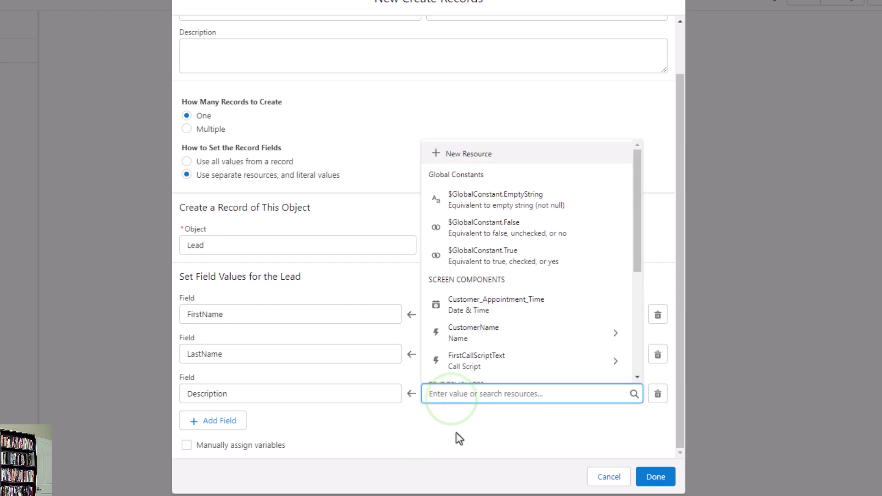
pyautogui.write('Th')
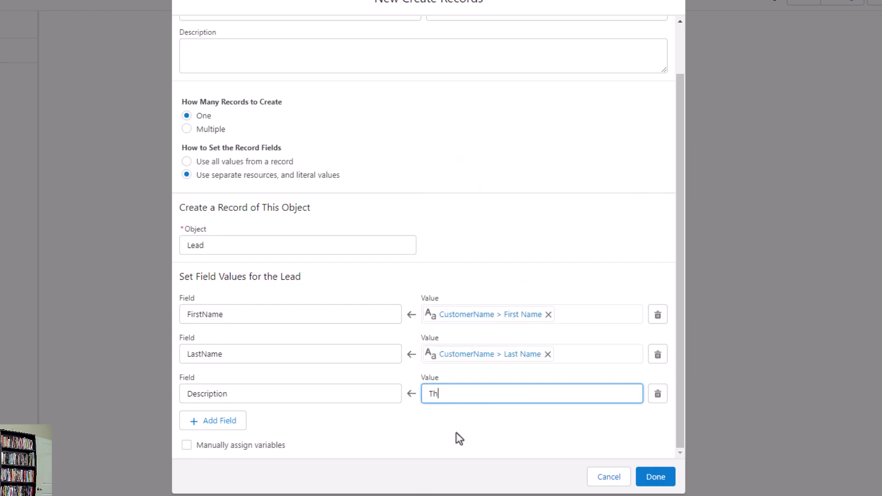
pyautogui.write('e customer will')
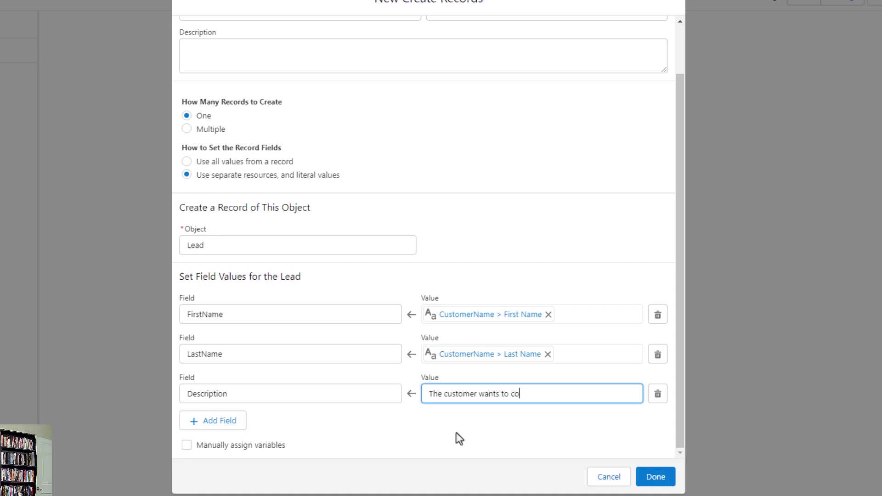
pyautogui.write(' on')
pyautogui.click(455, 429)
pyautogui.click(573, 386)
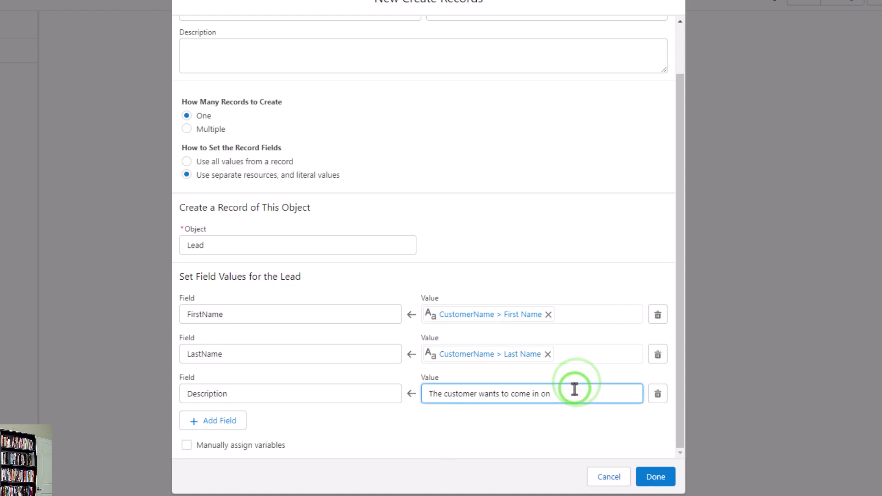
pyautogui.hotkey('ctrl', 'a')
pyautogui.hotkey('ctrl', 'c')
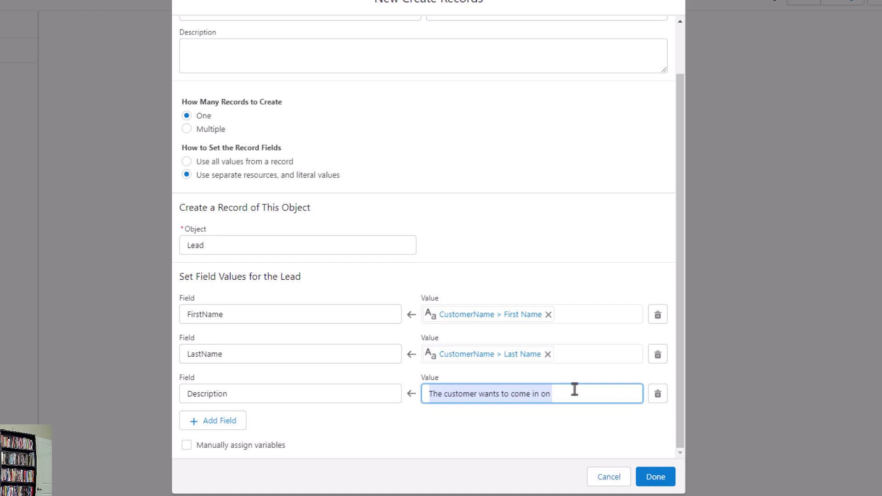
pyautogui.press('BackSpace')
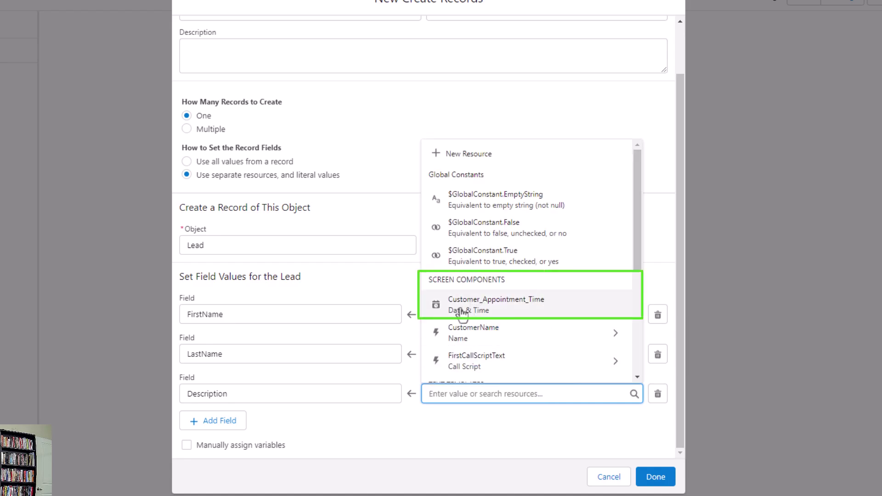
# - Set the Description value to the Customer_Appointment_Time screen component
pyautogui.click(495, 312)
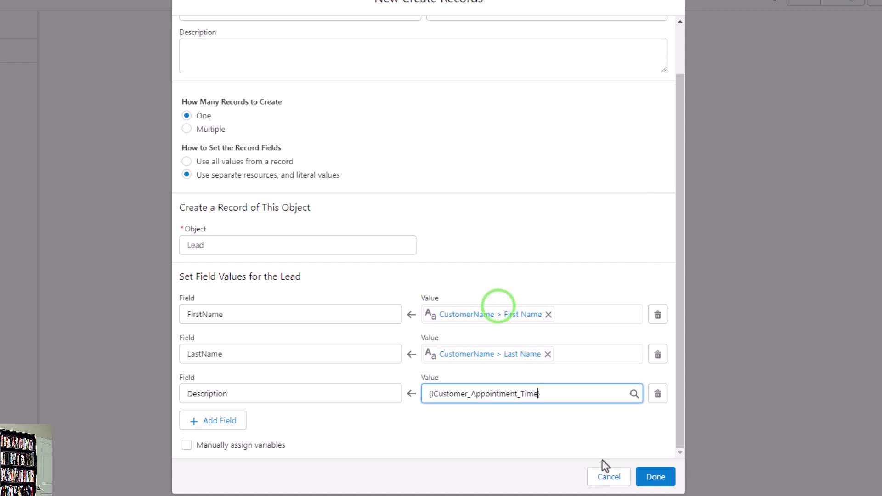
pyautogui.click(549, 393)
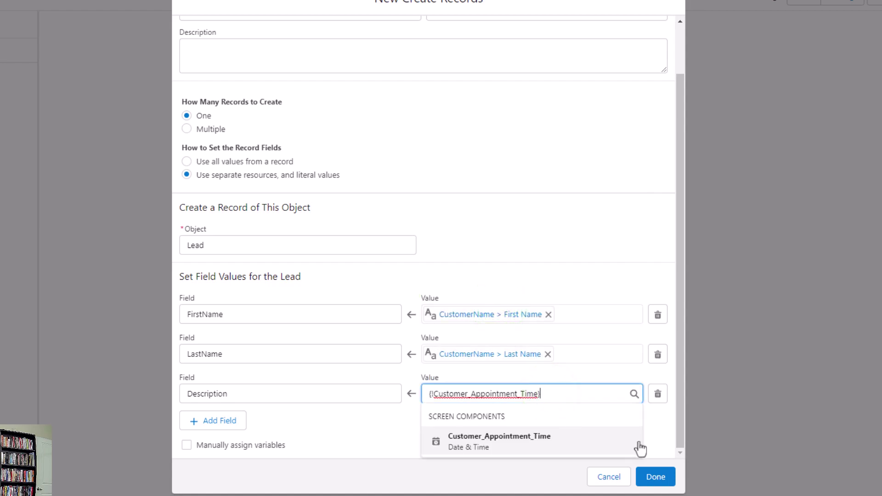
pyautogui.click(514, 234)
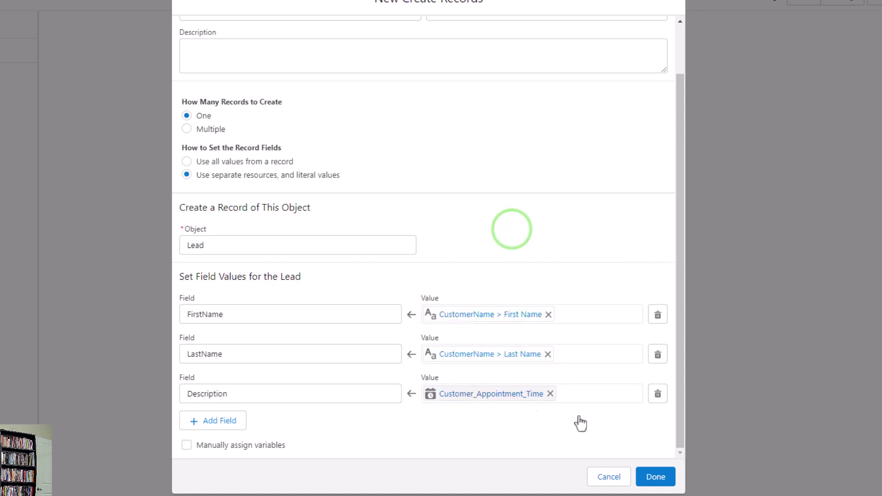
# - Paste "The customer wants to come in on" before {!Customer_Appointment_Time} in the Description value and check the combined text
pyautogui.click(574, 398)
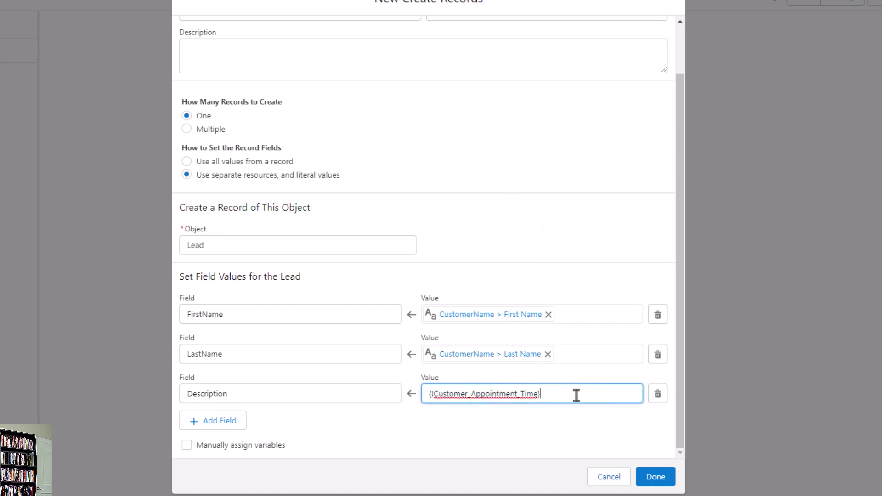
pyautogui.press('Home')
pyautogui.hotkey('ctrl', 'v')
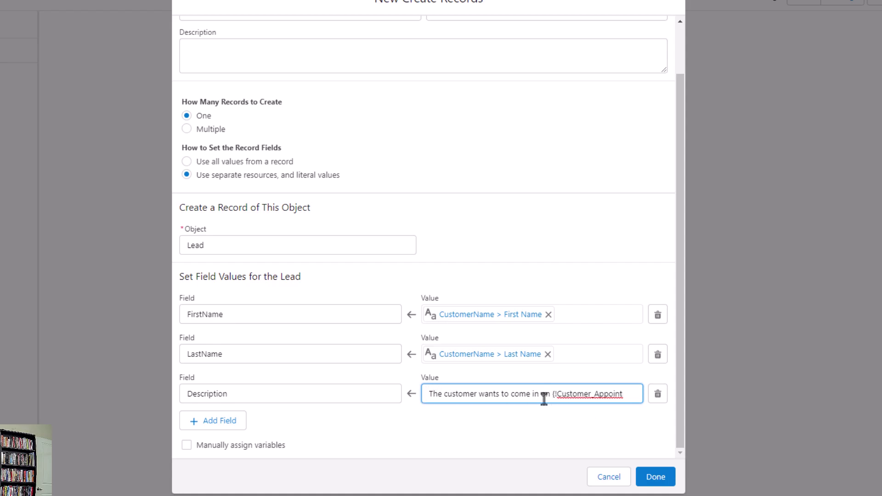
pyautogui.moveTo(523, 396); pyautogui.dragTo(621, 399)
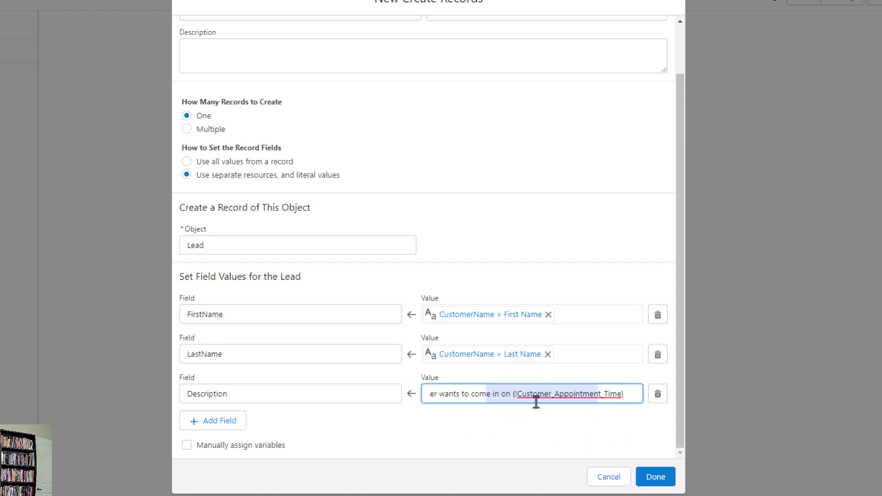
pyautogui.click(534, 401)
pyautogui.click(582, 395)
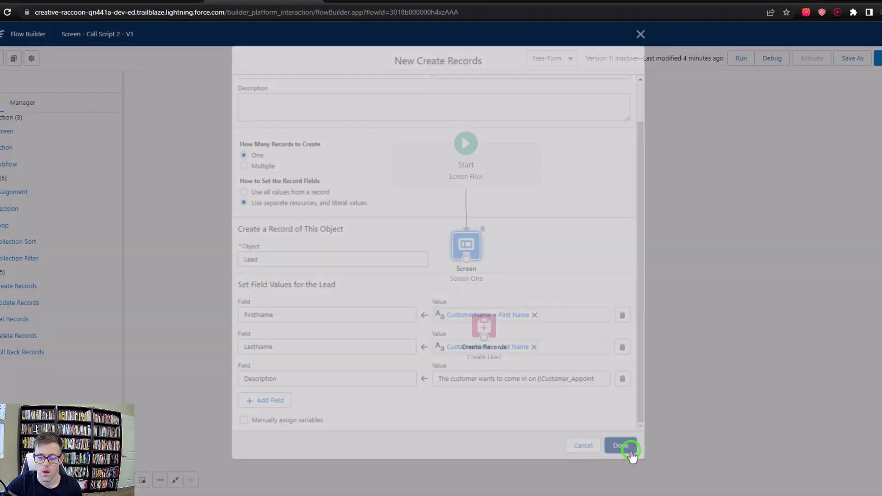
# - Confirm the Create Lead element and connect Screen One to it on the canvas
pyautogui.click(656, 477)
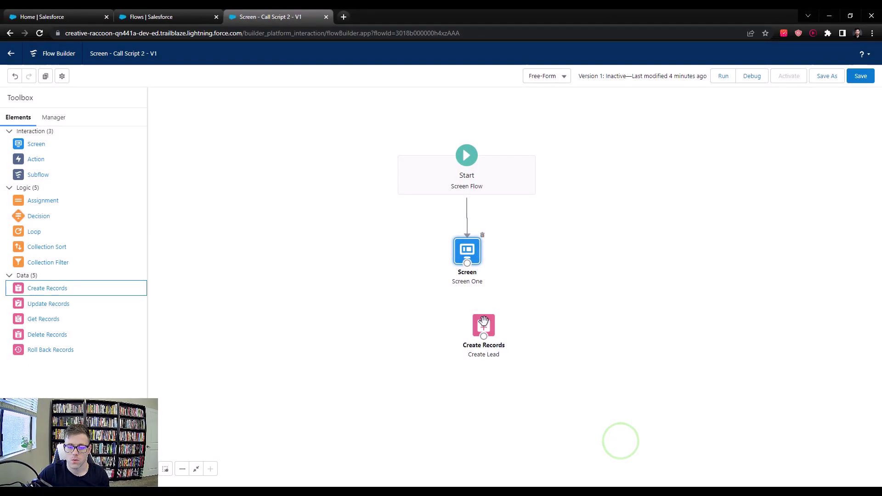
pyautogui.moveTo(467, 264); pyautogui.dragTo(475, 345)
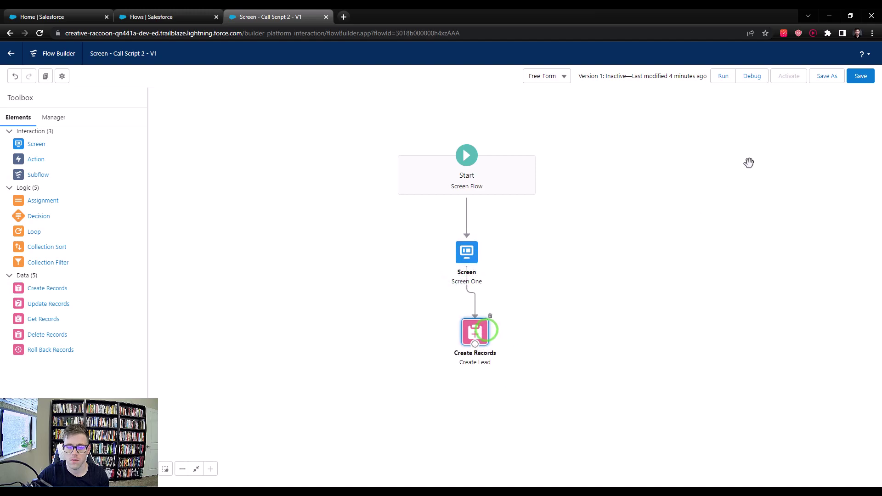
# - Save the Screen - Call Script 2 flow and activate version 1
pyautogui.click(860, 77)
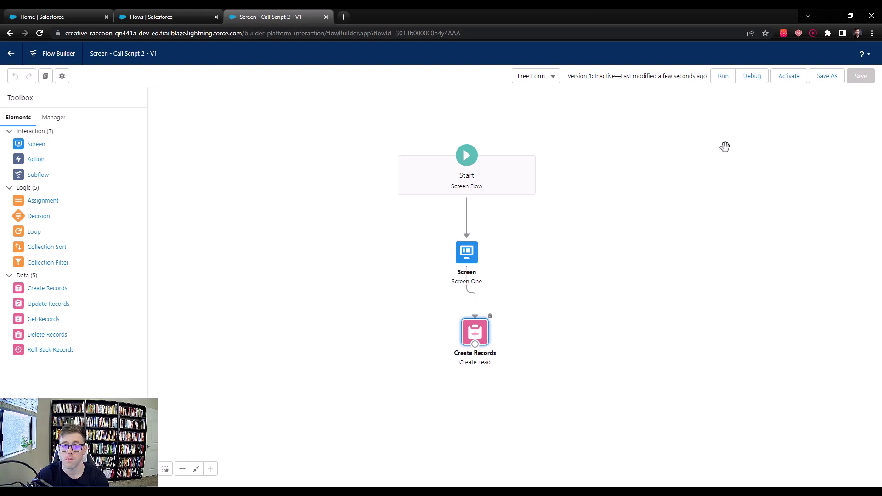
pyautogui.click(785, 81)
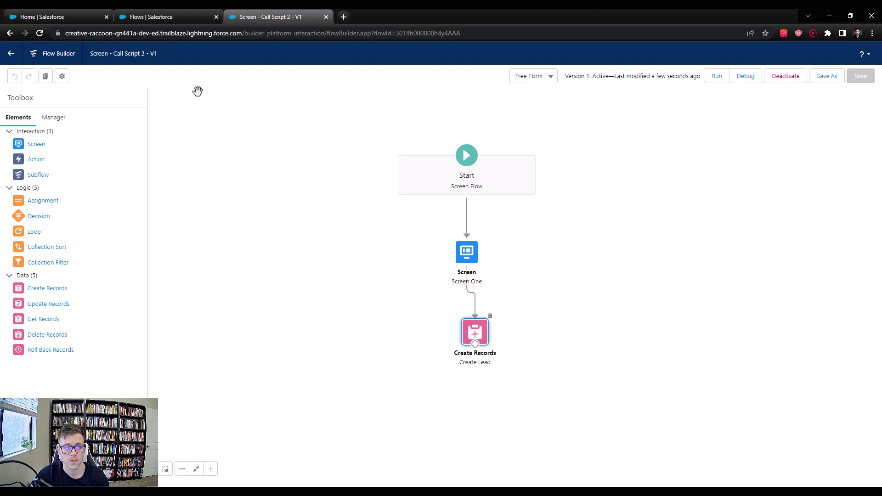
# - From the Sales app's home page, go to Setup and open the App Manager
pyautogui.click(77, 18)
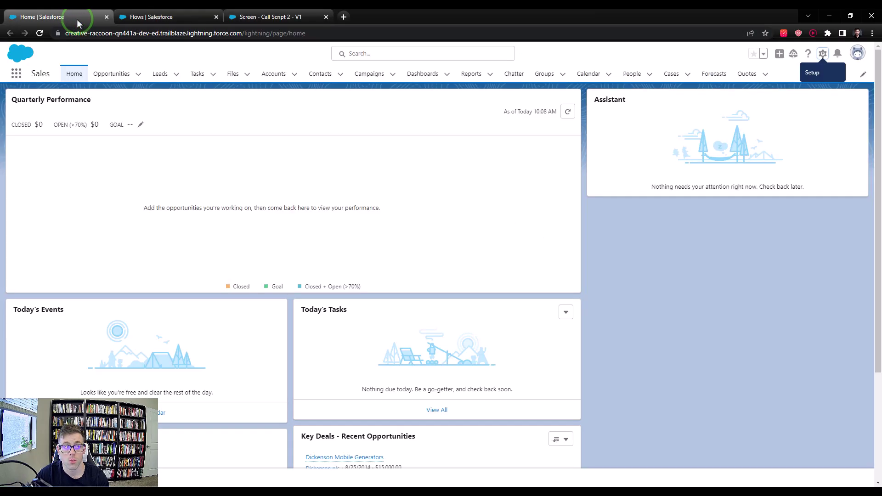
pyautogui.doubleClick(31, 74)
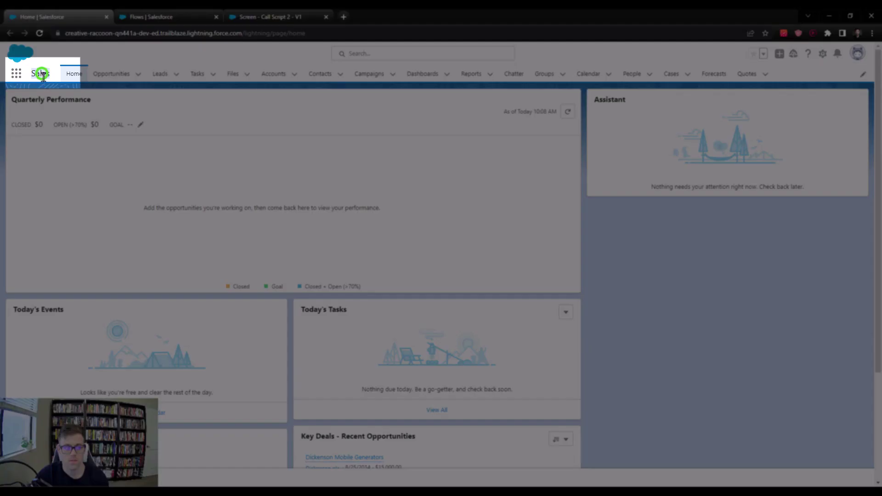
pyautogui.click(41, 76)
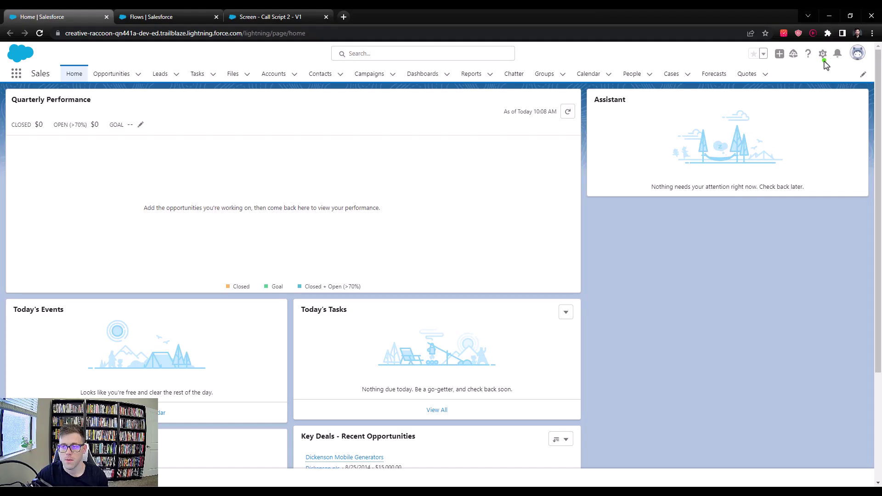
pyautogui.click(822, 54)
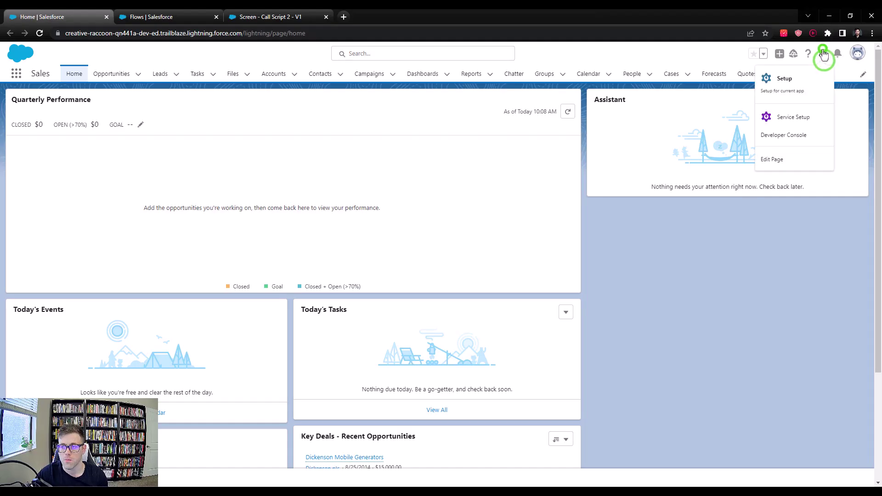
pyautogui.click(801, 79)
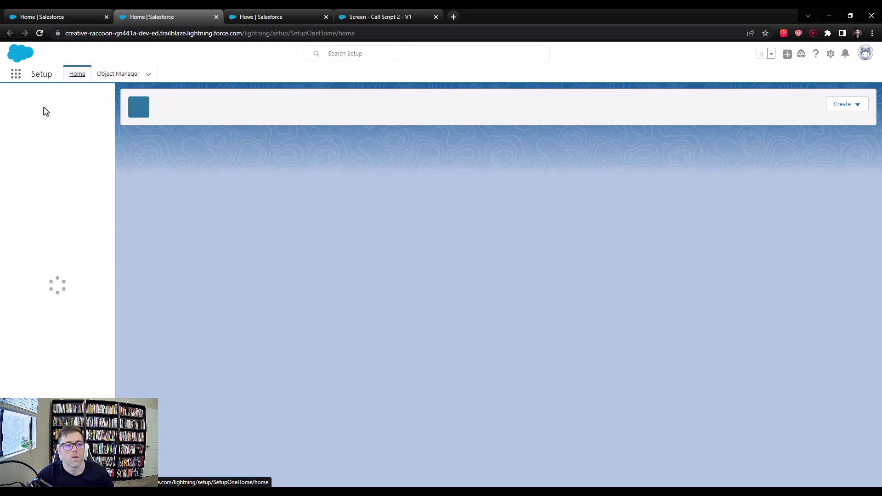
pyautogui.click(46, 99)
pyautogui.write('app')
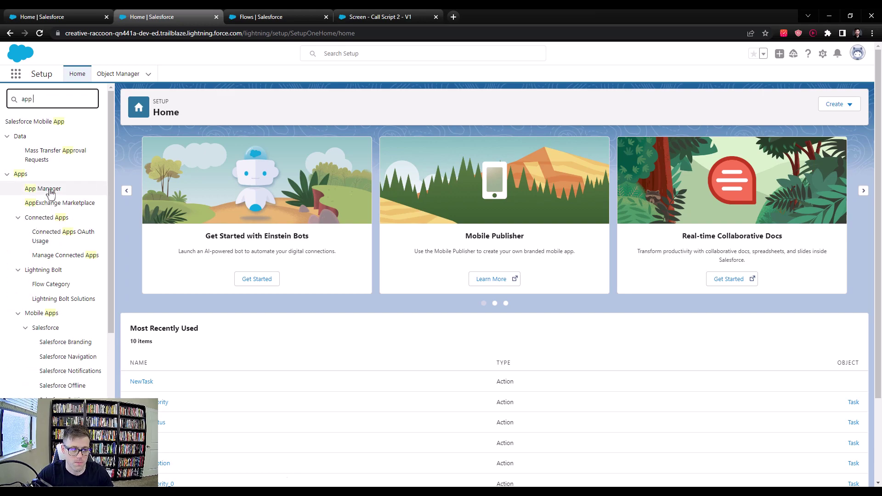
pyautogui.click(39, 189)
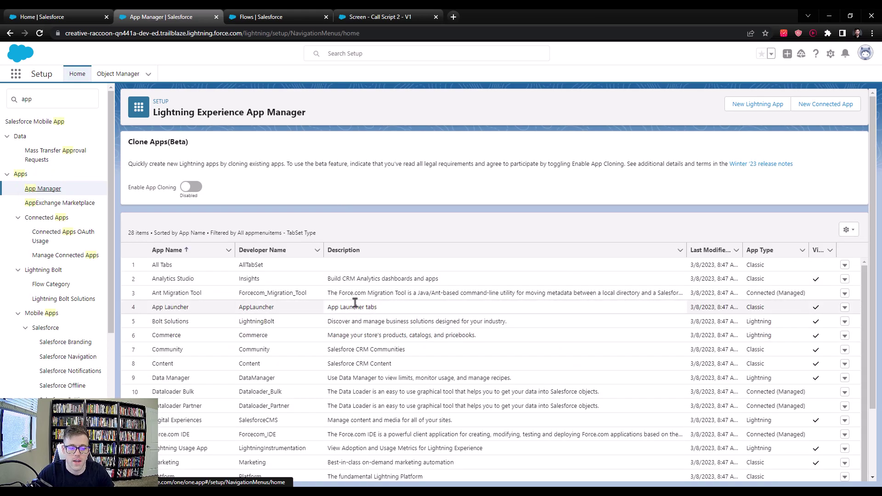
# - Find the Lightning version of the Sales app (LightningSales) in the app list and open it for editing
pyautogui.scroll(-3, 354, 301)
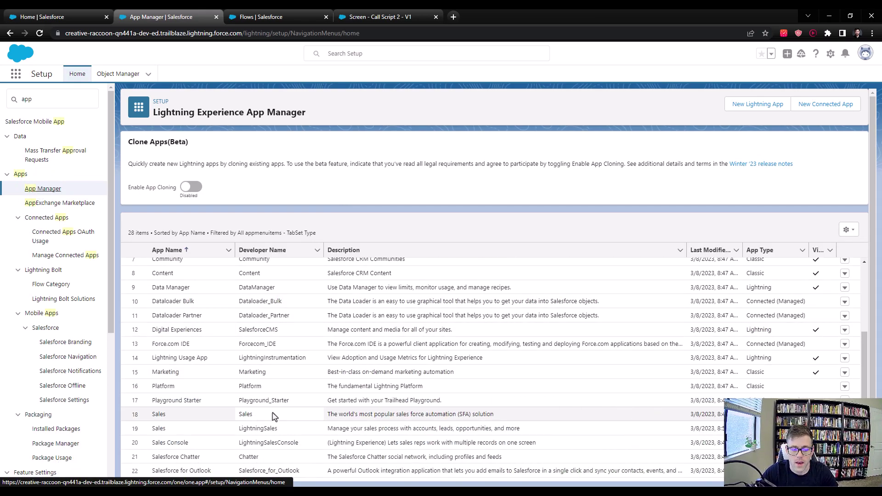
pyautogui.scroll(-2, 301, 419)
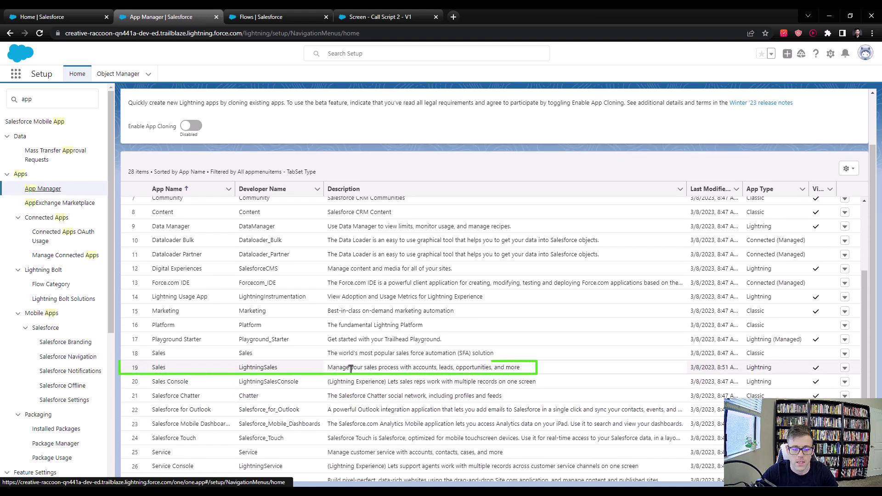
pyautogui.click(844, 368)
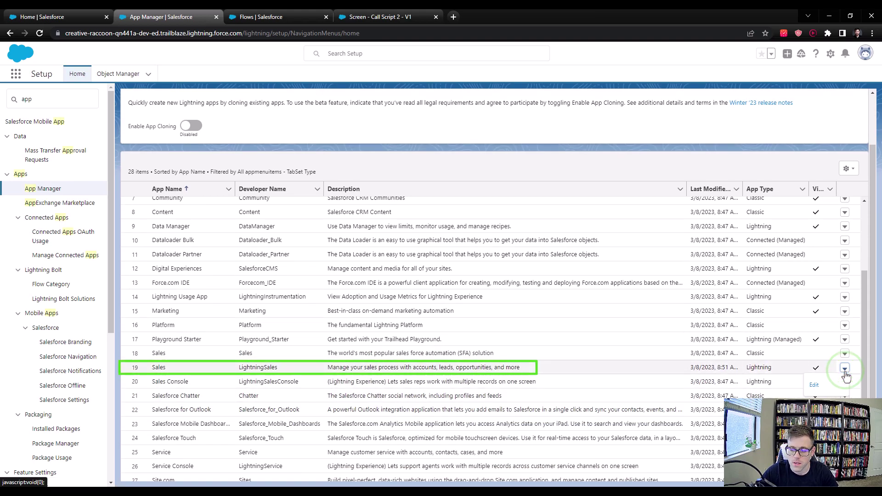
pyautogui.click(813, 384)
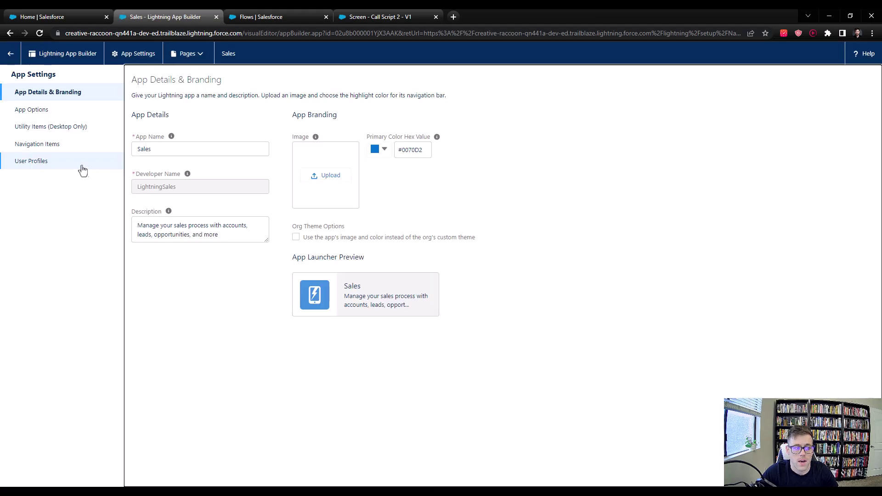
# - Look at the Sales app's navigation items, then add a Flow item to its utility items
pyautogui.click(53, 149)
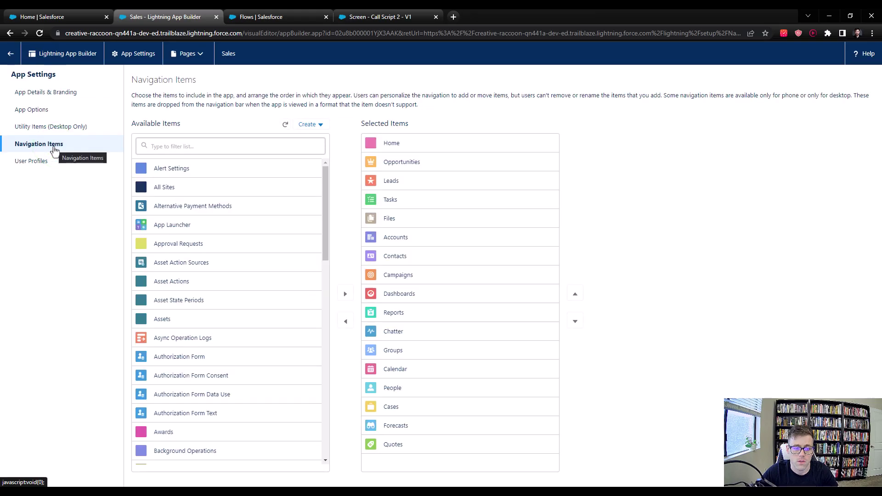
pyautogui.click(44, 133)
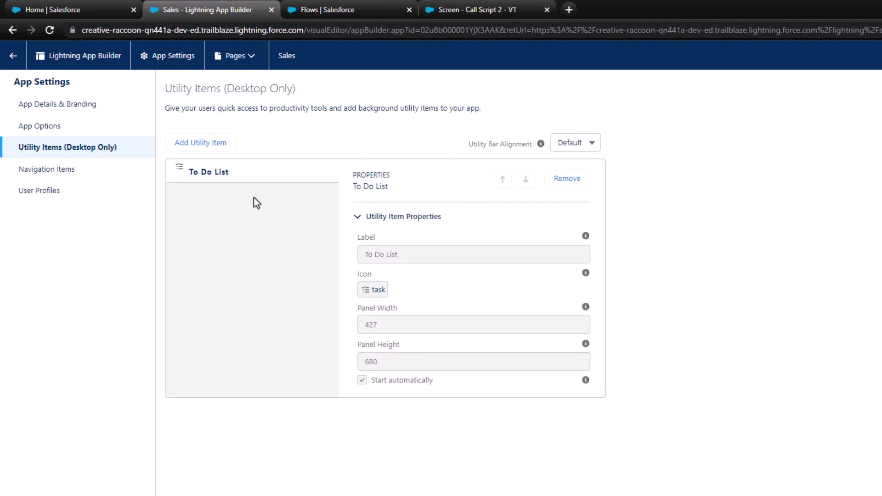
pyautogui.click(214, 147)
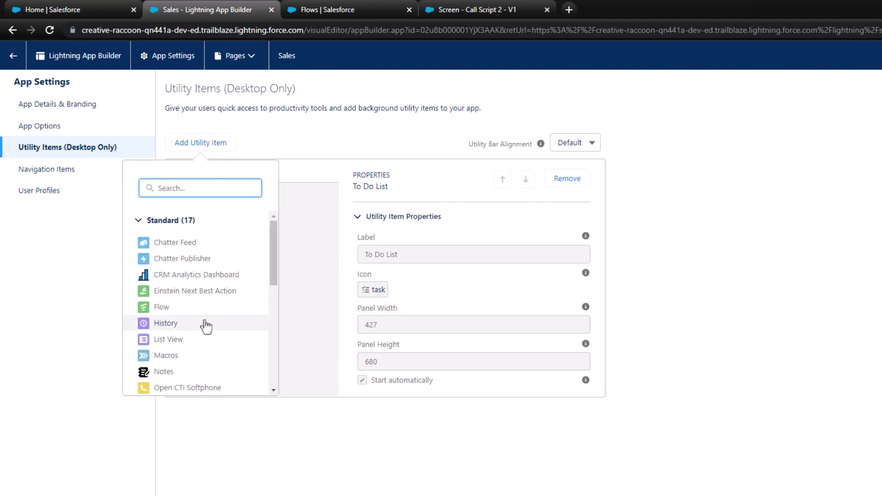
pyautogui.click(159, 309)
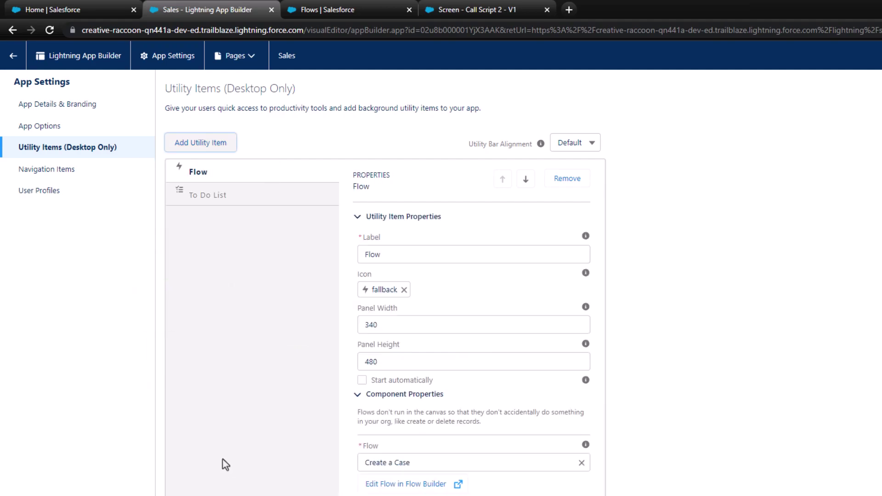
# - Label the new Flow utility item Lead Creation
pyautogui.doubleClick(393, 248)
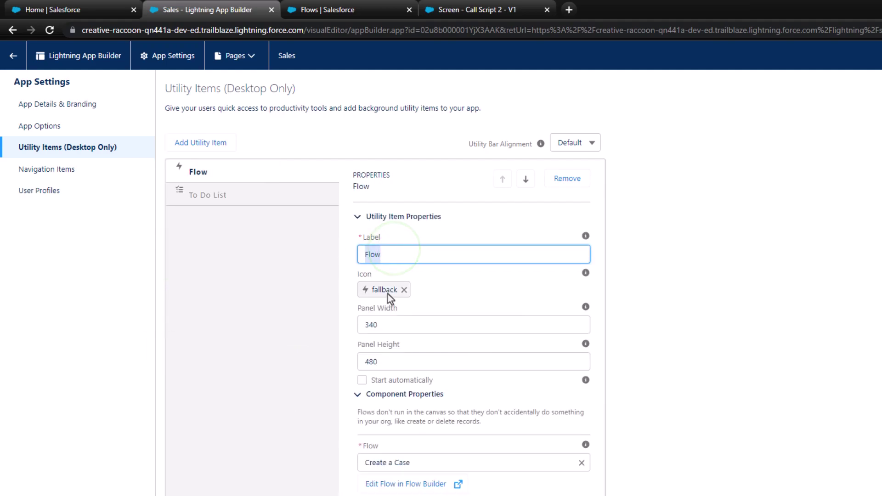
pyautogui.write('Lead Creation')
pyautogui.click(506, 289)
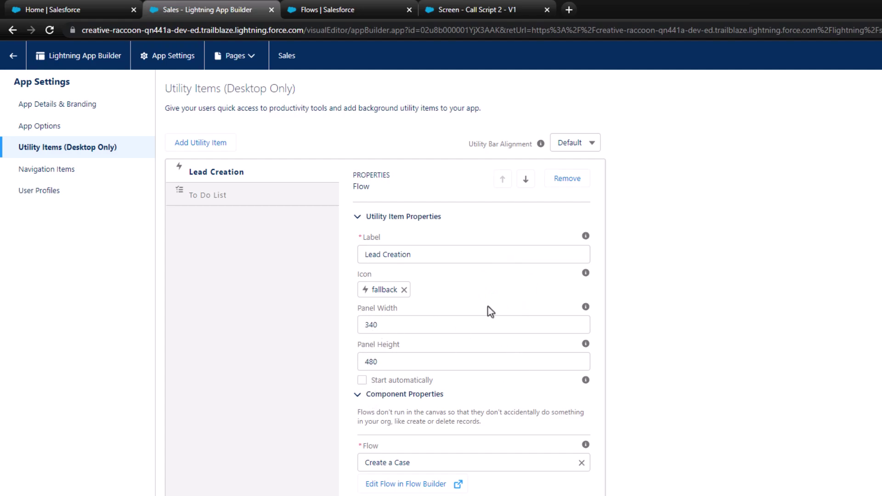
# - Set the Lead Creation utility item to run the Screen - Call Script 2 flow and save the app settings
pyautogui.click(422, 463)
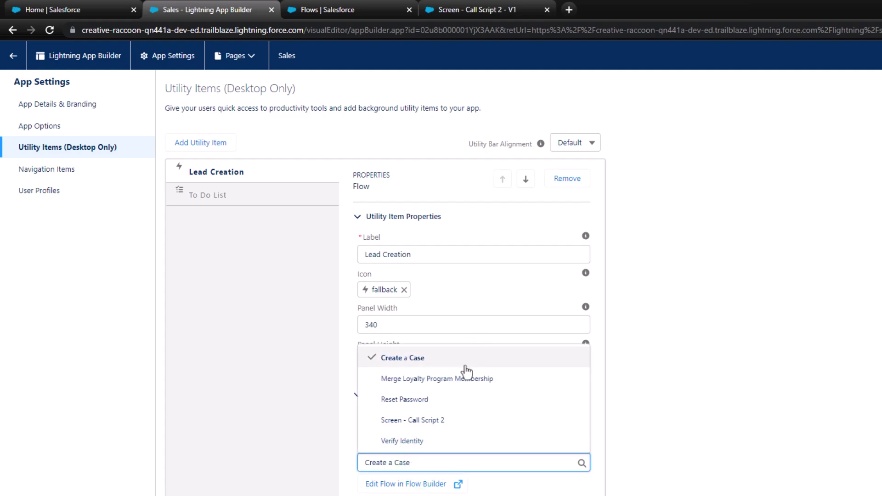
pyautogui.click(495, 430)
pyautogui.click(532, 394)
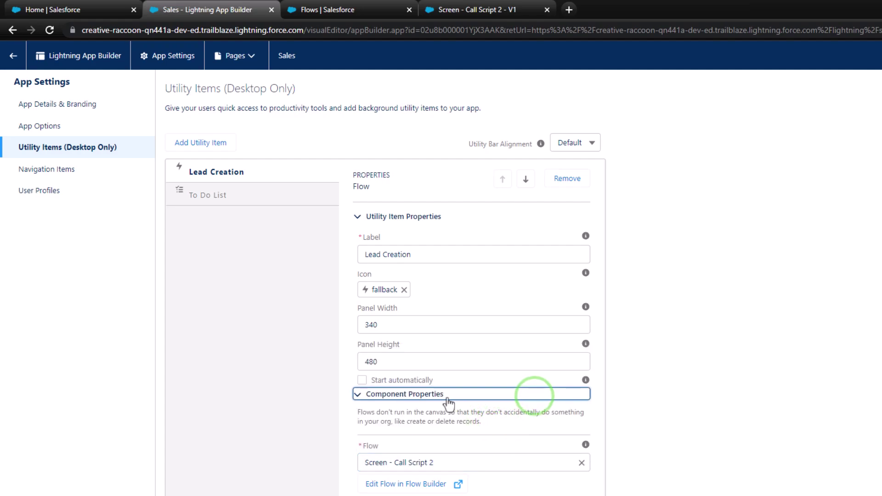
pyautogui.click(300, 423)
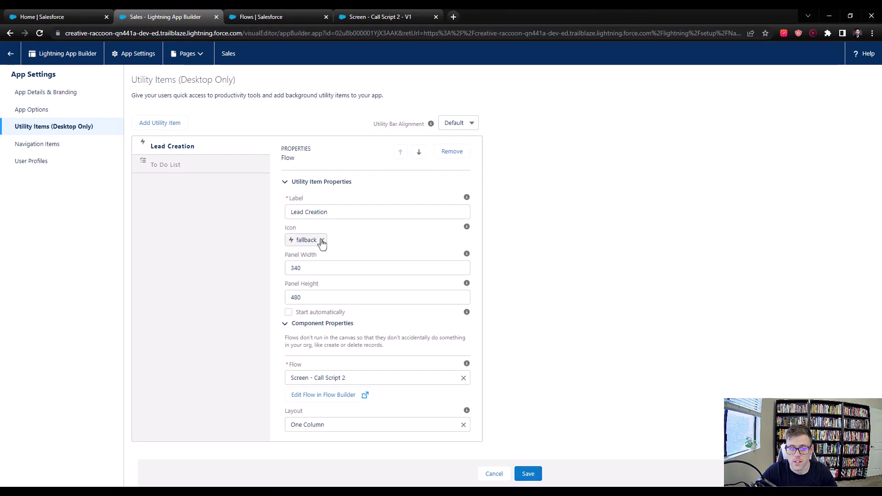
pyautogui.click(526, 475)
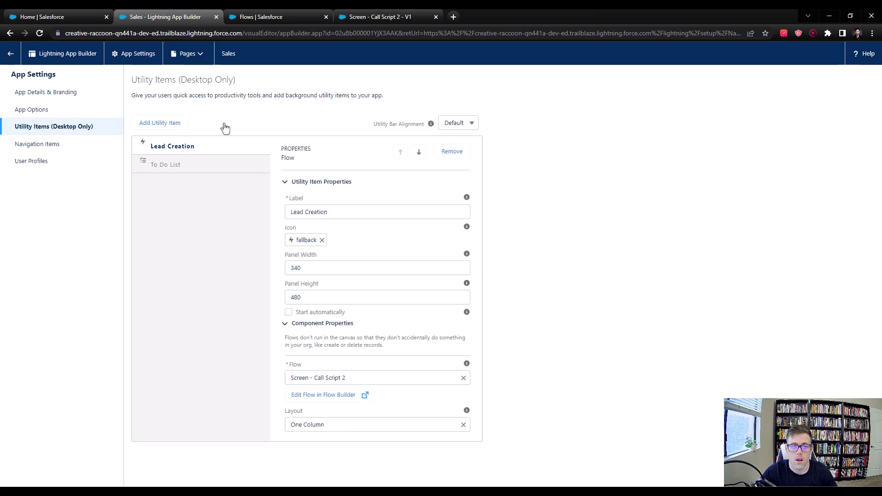
# - Reload the Sales home page, open the Lead Creation utility, and view the call script and its input fields
pyautogui.click(74, 14)
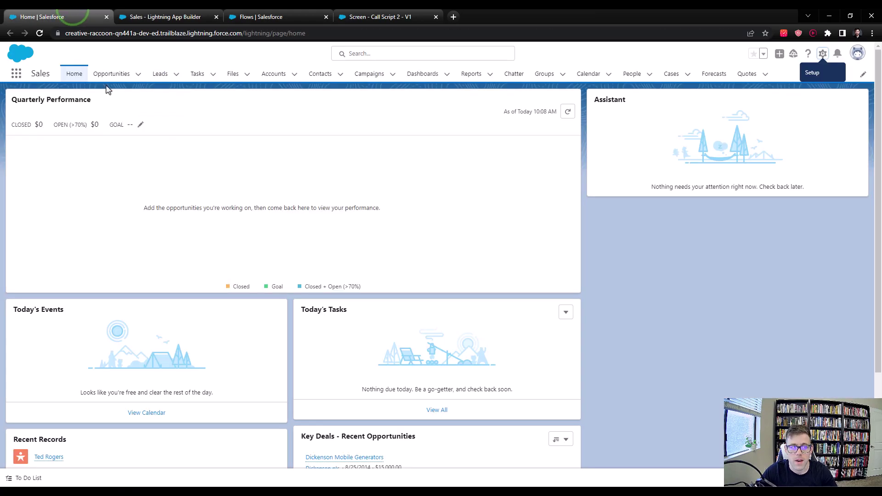
pyautogui.click(44, 35)
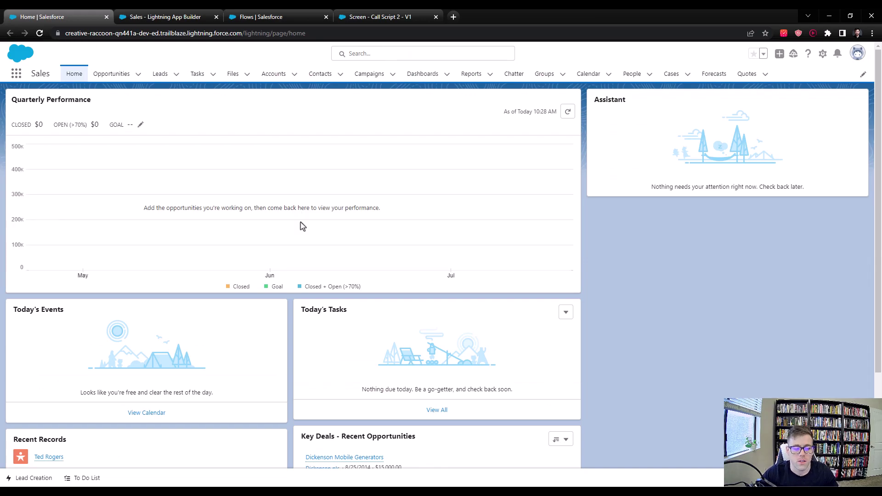
pyautogui.click(34, 479)
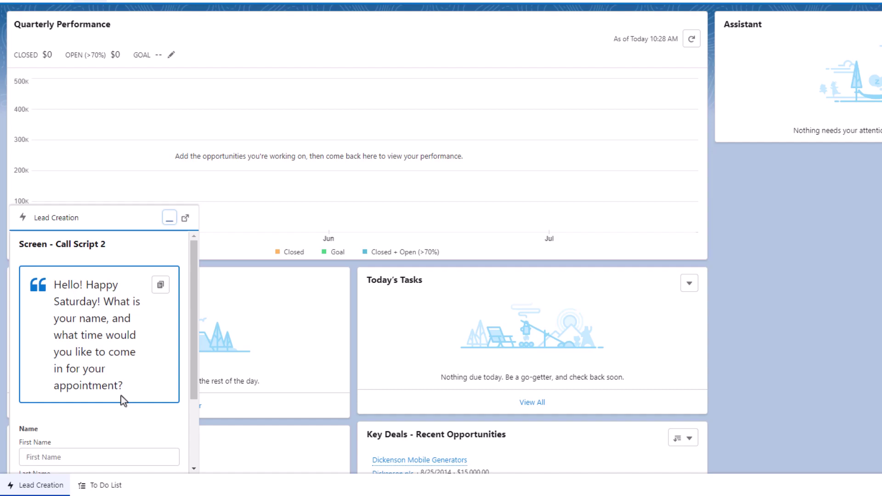
pyautogui.scroll(-2, 123, 401)
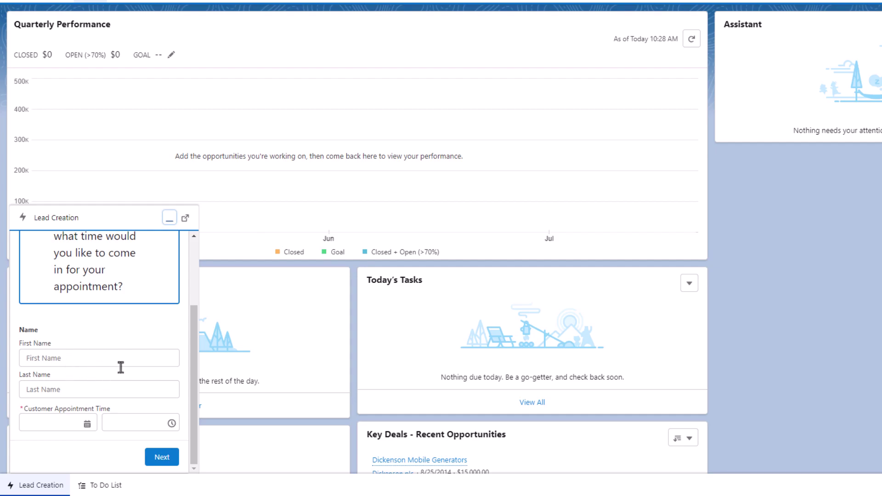
# - Fill in the customer's first and last name in the Lead Creation form
pyautogui.click(109, 358)
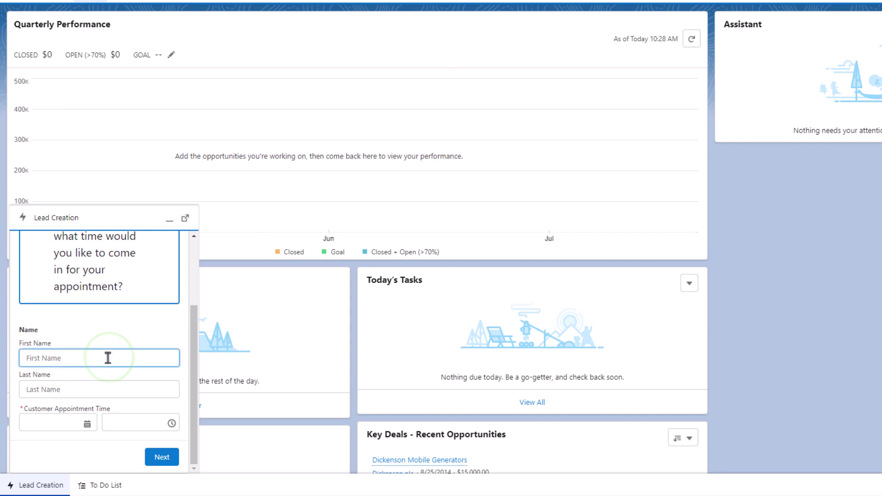
pyautogui.write('Bob')
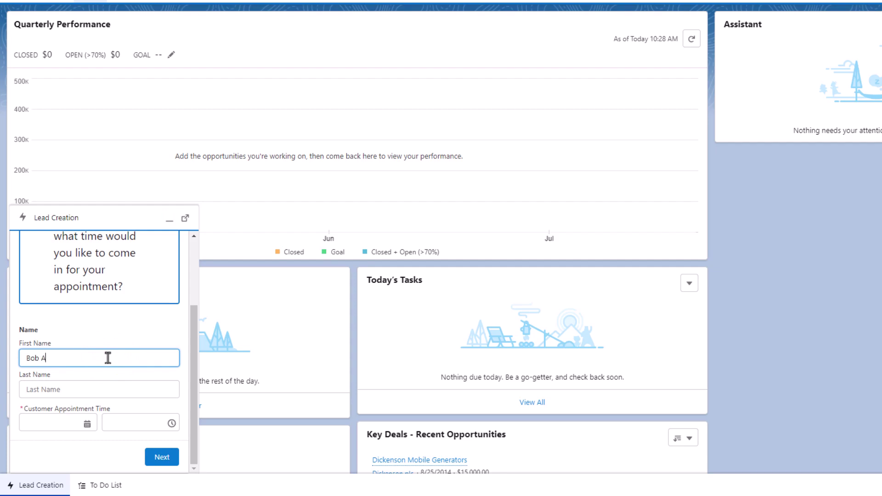
pyautogui.press('Tab')
pyautogui.write('A')
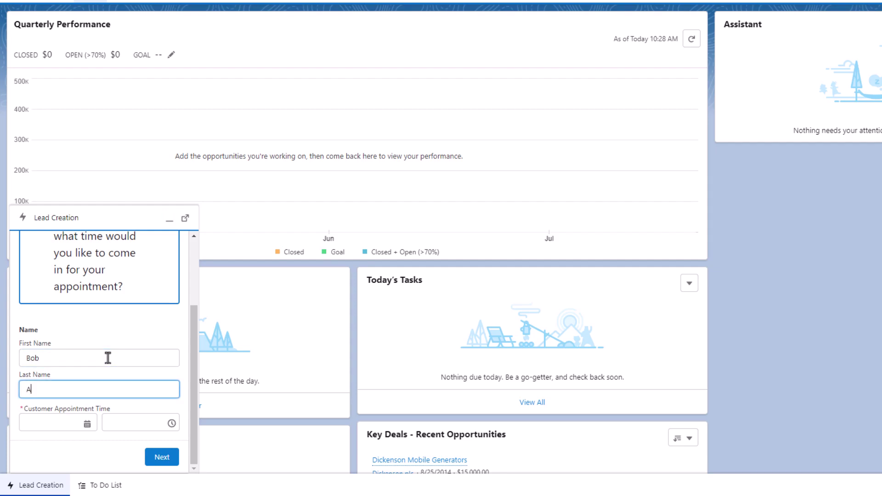
# - Set the Customer Appointment Time to today's date, Apr 22, 2023, and submit the Lead Creation form
pyautogui.click(56, 421)
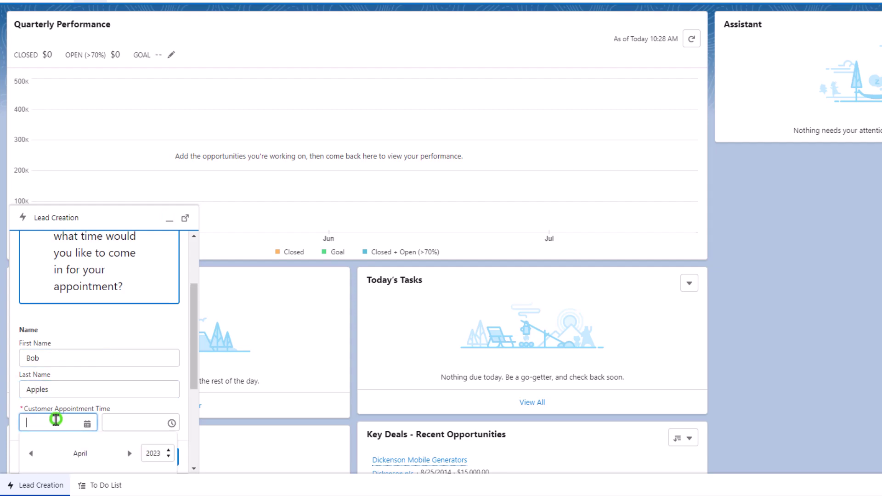
pyautogui.scroll(-4, 113, 409)
pyautogui.scroll(-2, 106, 422)
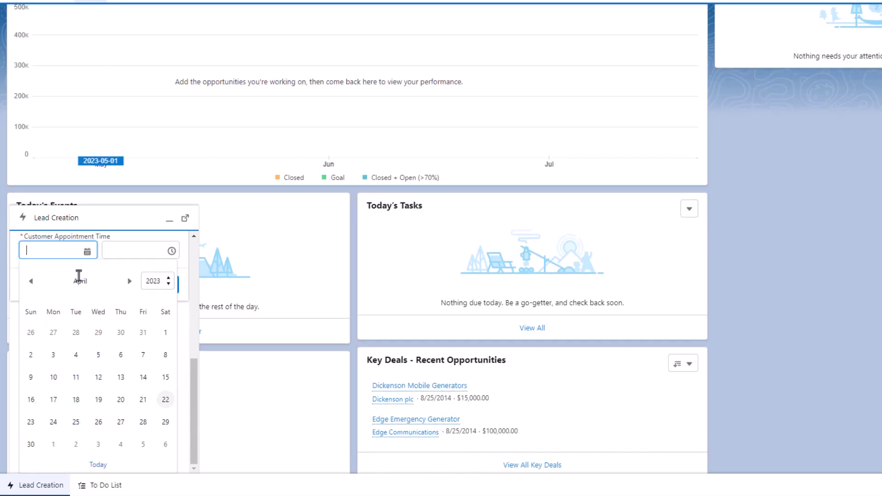
pyautogui.click(98, 465)
pyautogui.click(137, 324)
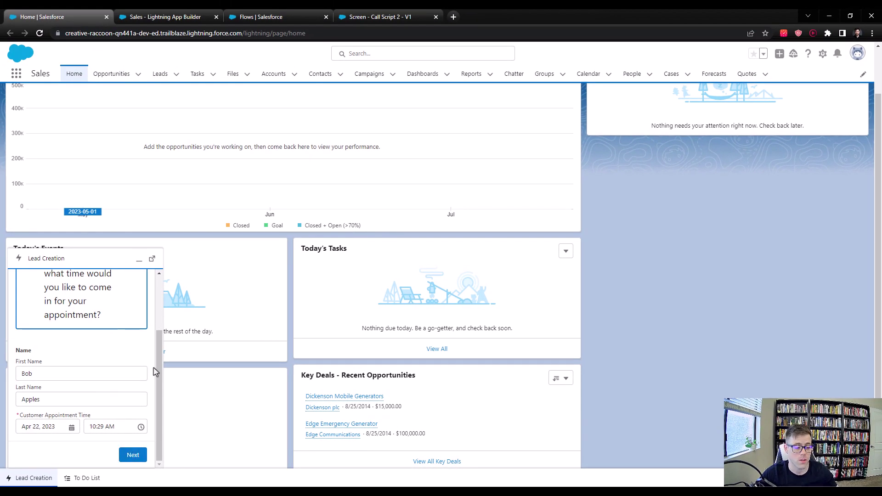
pyautogui.click(141, 460)
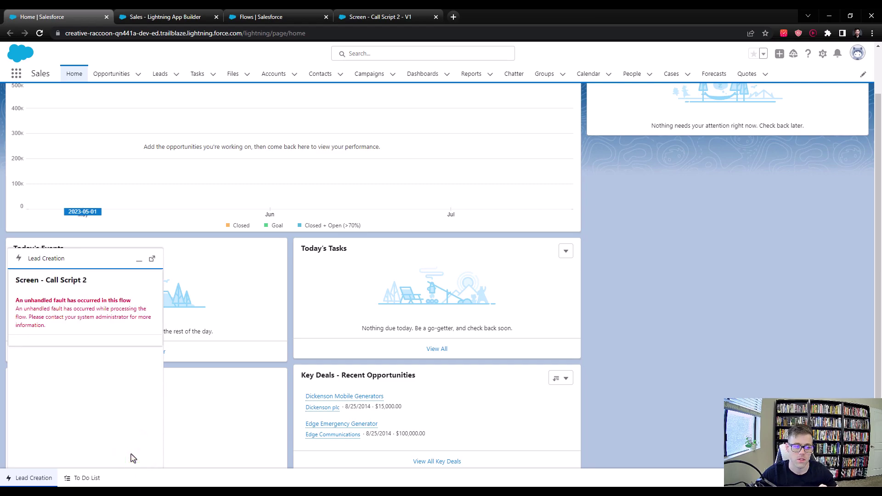
# - Open the Create Lead element of the Screen - Call Script 2 flow and add a field assignment for Company
pyautogui.click(369, 21)
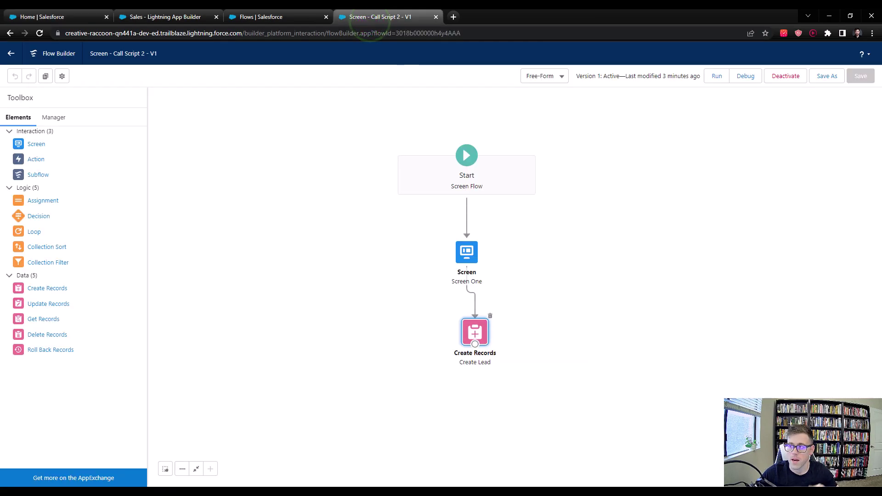
pyautogui.doubleClick(471, 331)
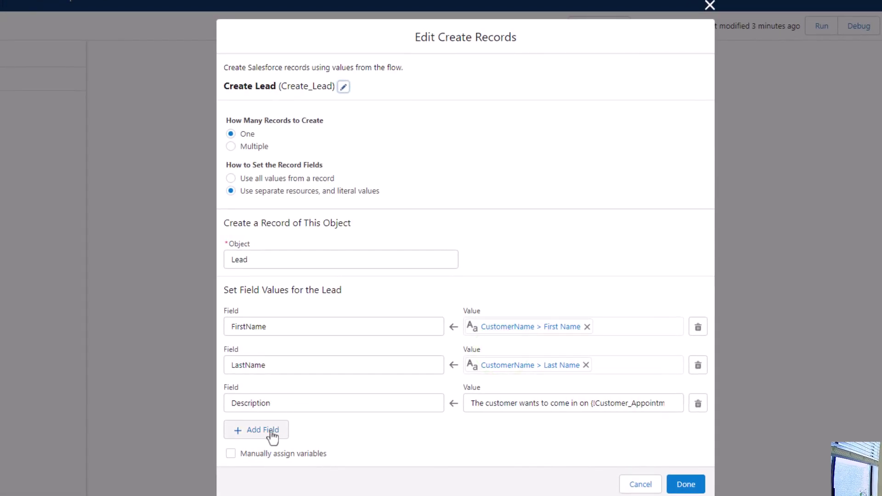
pyautogui.click(273, 435)
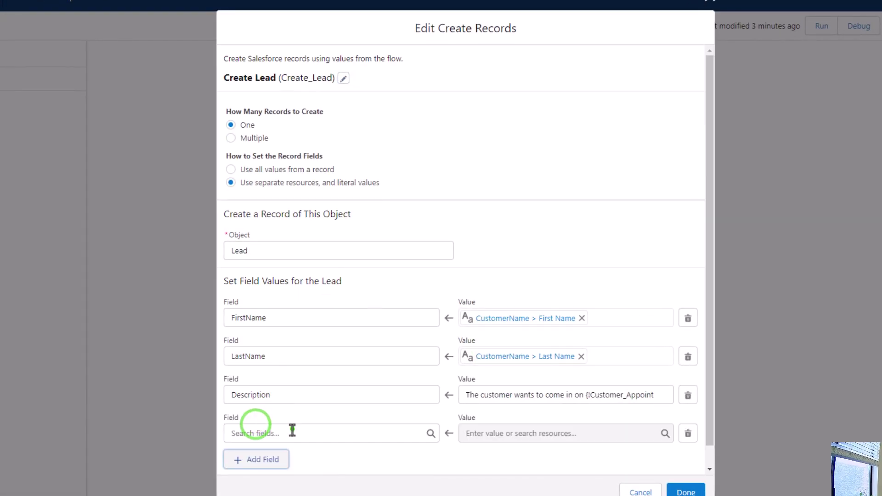
pyautogui.click(293, 429)
pyautogui.write('copm')
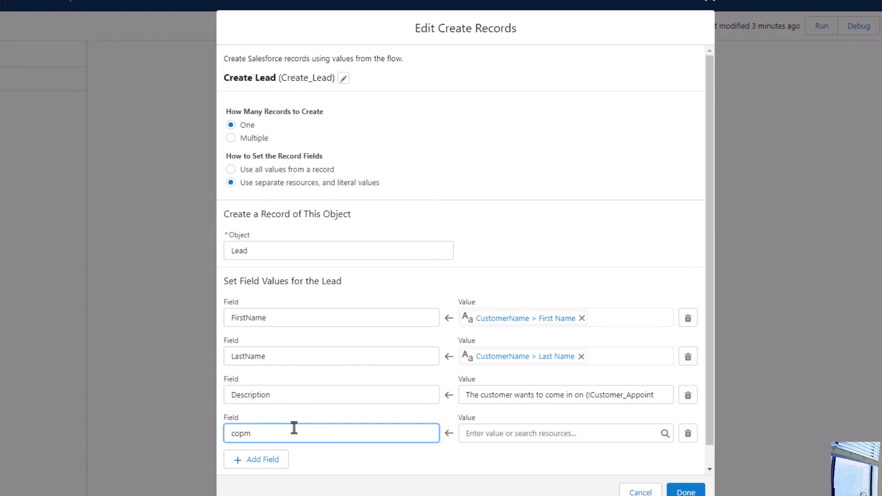
pyautogui.press('BackSpace')
pyautogui.write('mp')
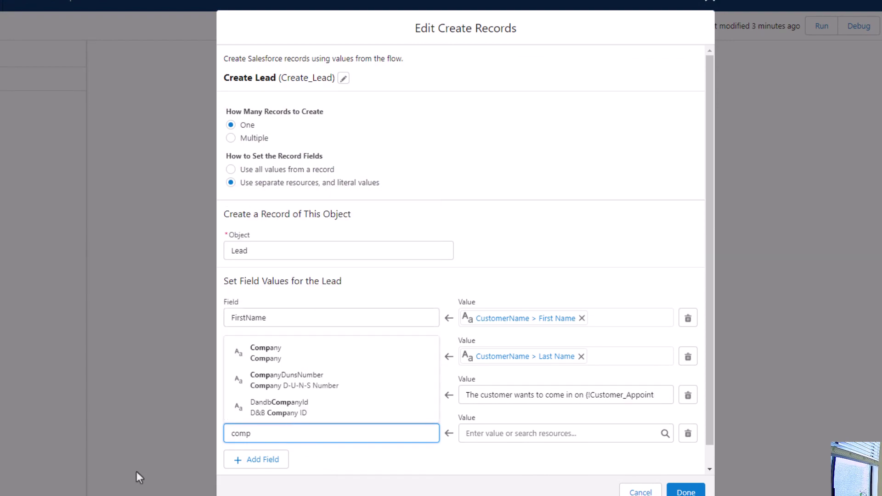
pyautogui.click(330, 352)
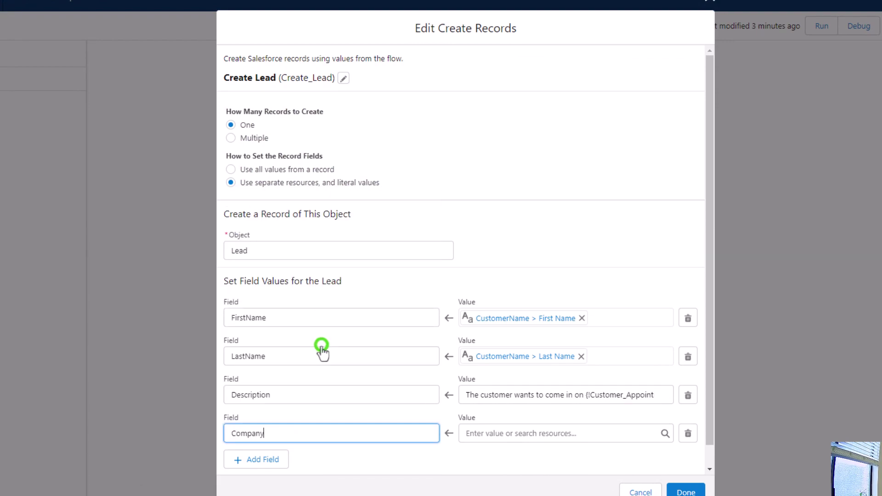
# - Set the Company value to "apples enterprises" and finish editing the Create Lead element
pyautogui.click(469, 434)
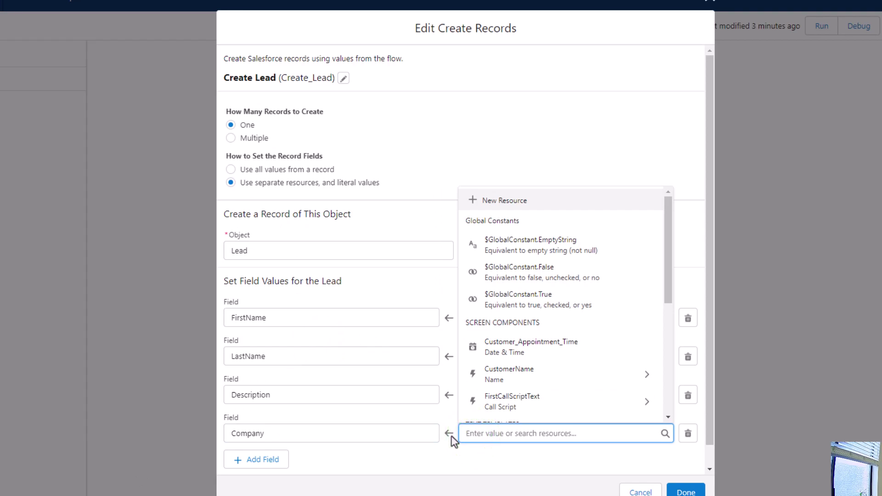
pyautogui.write('apples enterprises')
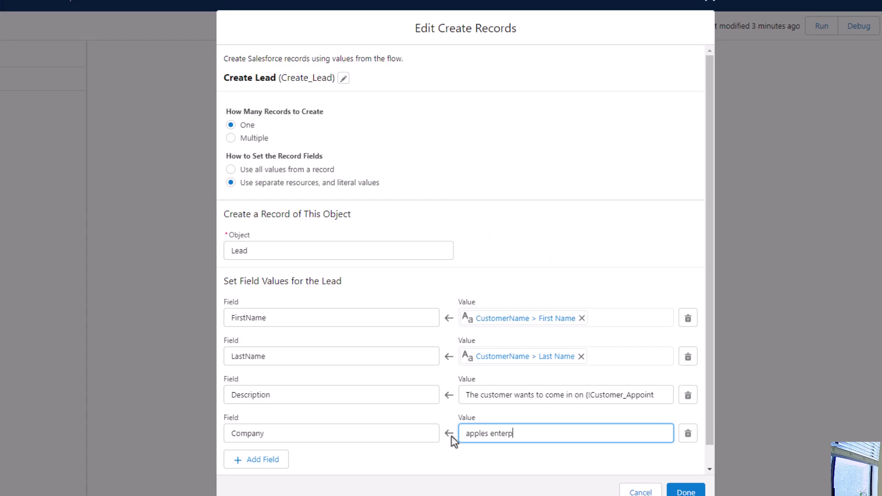
pyautogui.click(528, 211)
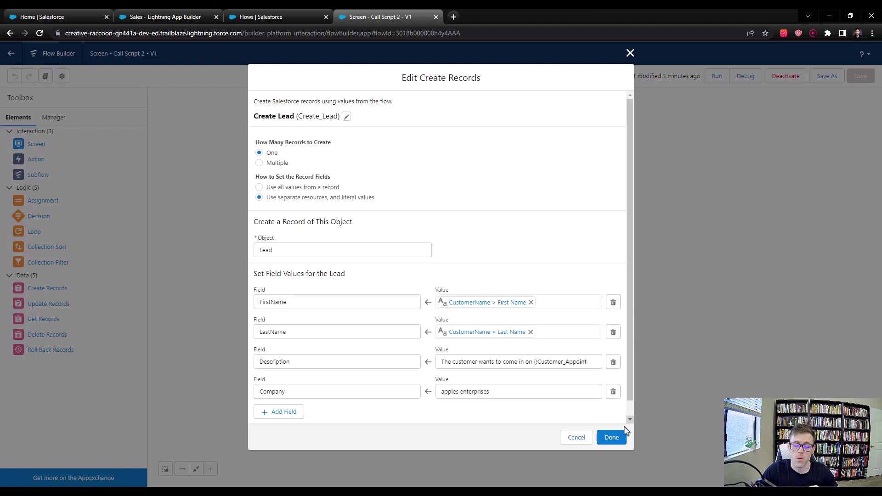
pyautogui.click(614, 439)
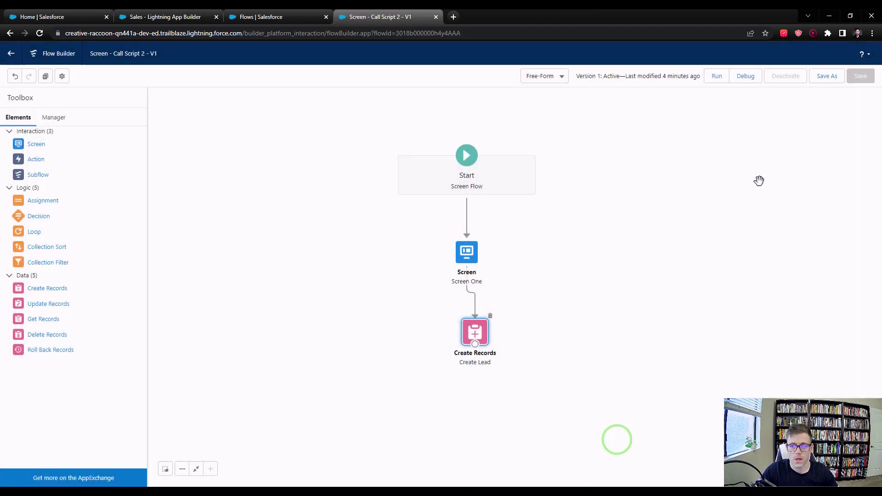
# - Save the call script flow as a new version and activate it
pyautogui.click(827, 76)
pyautogui.click(612, 332)
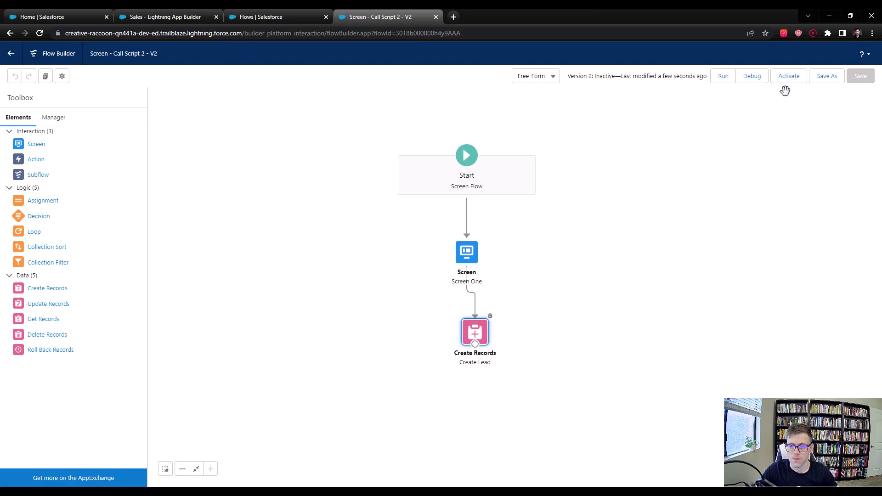
pyautogui.click(786, 76)
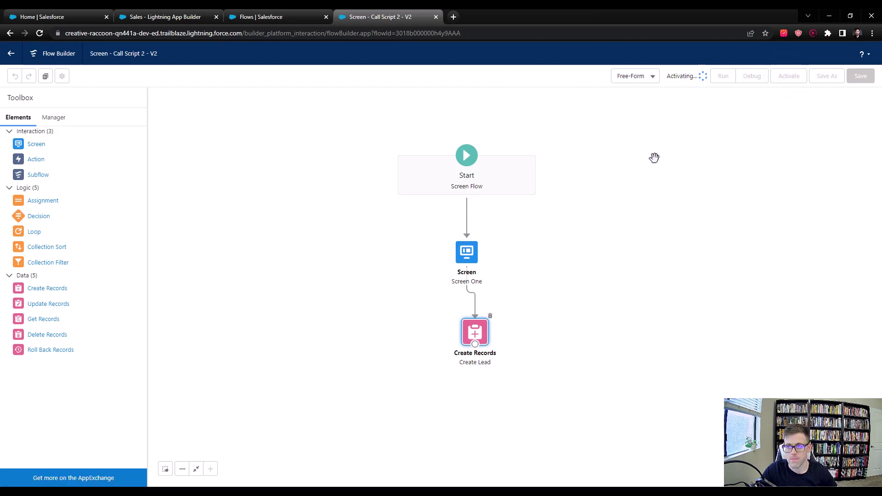
# - Reload the Sales home page and reopen the Lead Creation utility at its name and appointment fields
pyautogui.click(21, 19)
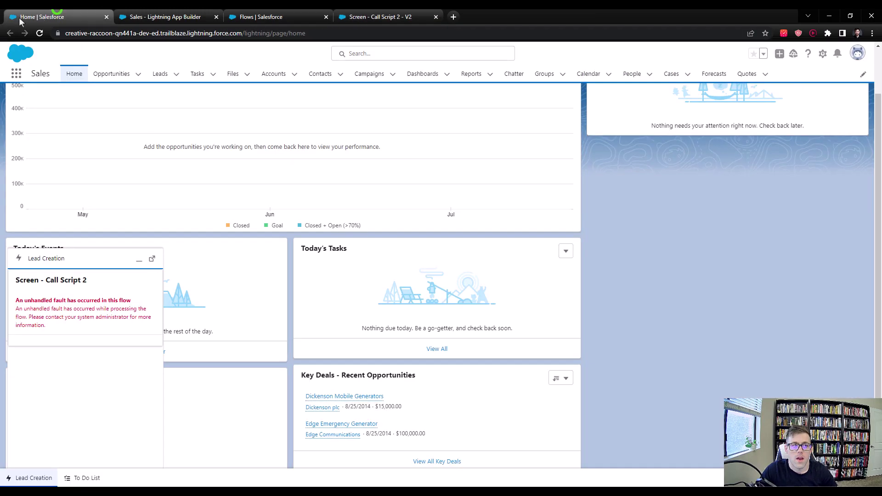
pyautogui.click(40, 33)
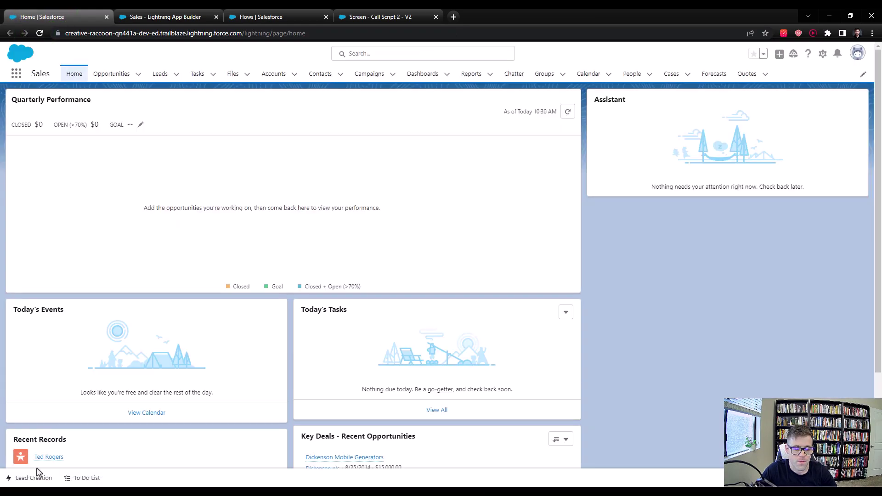
pyautogui.click(29, 478)
pyautogui.scroll(-3, 75, 318)
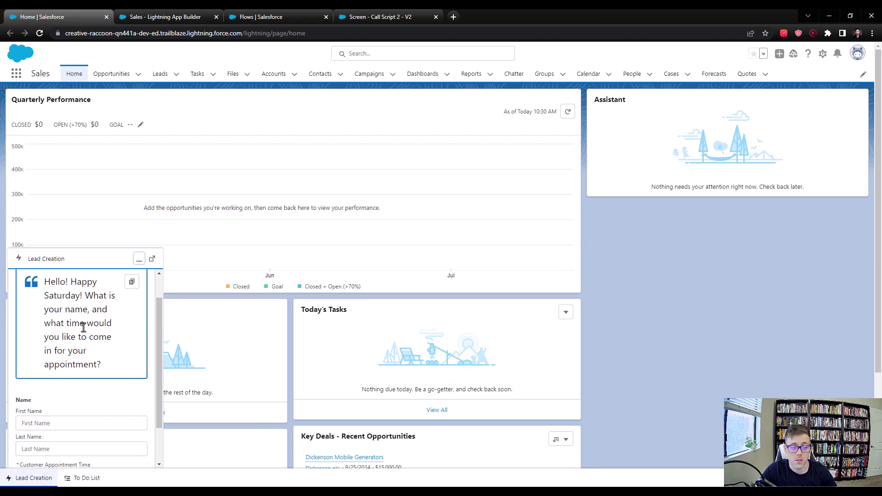
pyautogui.scroll(3, 79, 351)
pyautogui.scroll(-1, 93, 330)
pyautogui.scroll(-1, 93, 330)
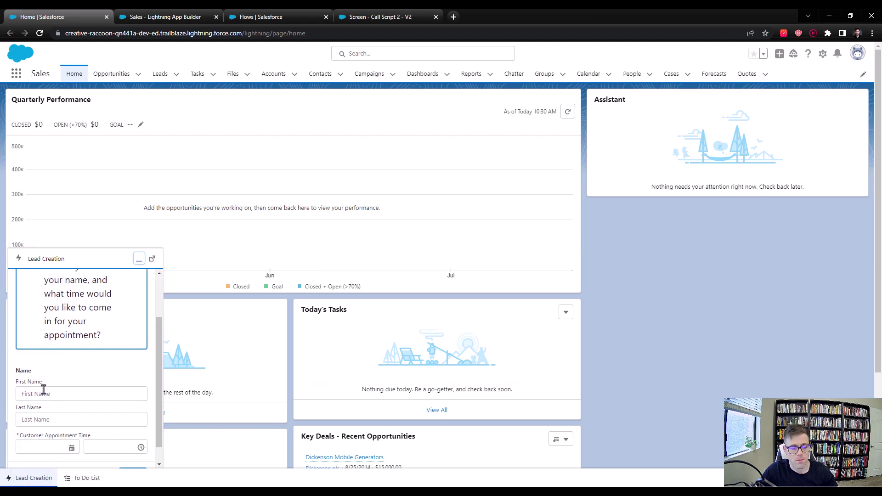
# - Enter the customer's first and last name in the reloaded Lead Creation form
pyautogui.click(43, 391)
pyautogui.write('Bob')
pyautogui.press('Tab')
pyautogui.write('A')
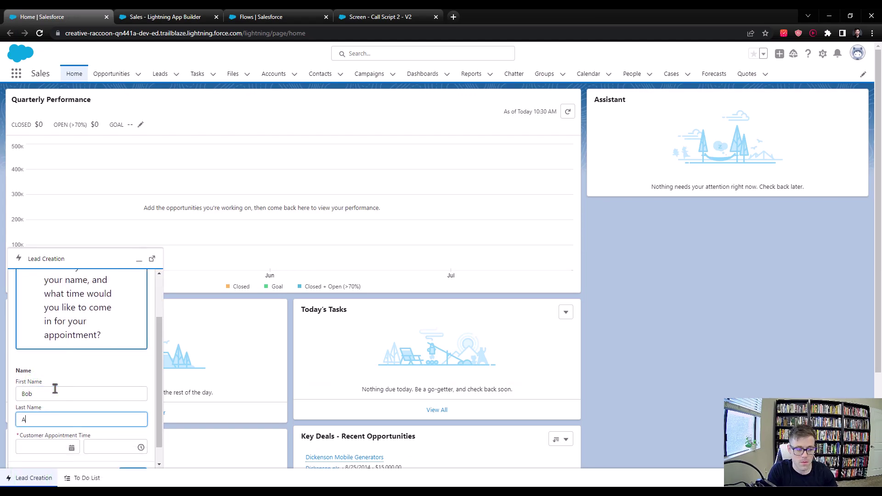
pyautogui.write('pples')
# - Choose today's date as the Customer Appointment Time and submit the Lead Creation form
pyautogui.scroll(-1, 54, 389)
pyautogui.click(37, 426)
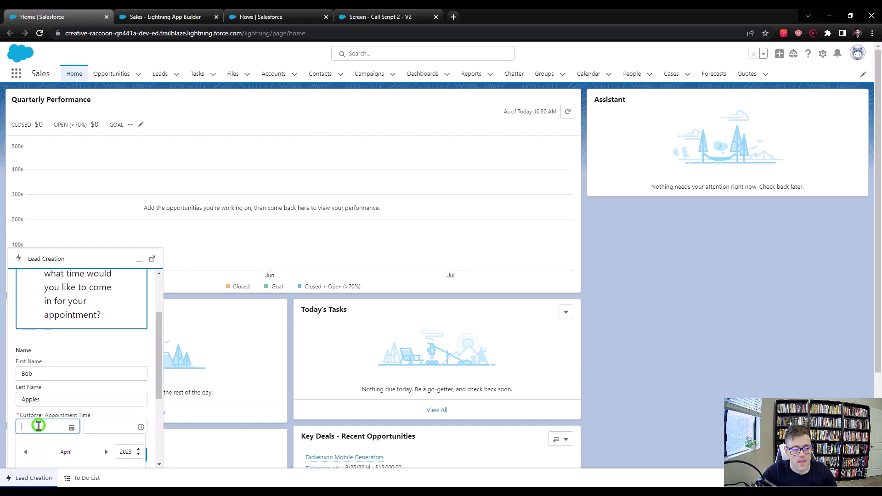
pyautogui.scroll(-3, 55, 422)
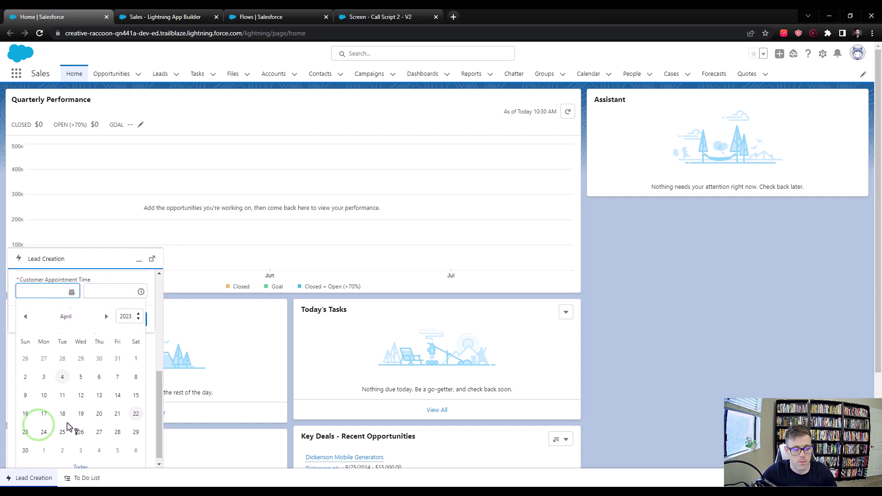
pyautogui.click(81, 460)
pyautogui.click(129, 455)
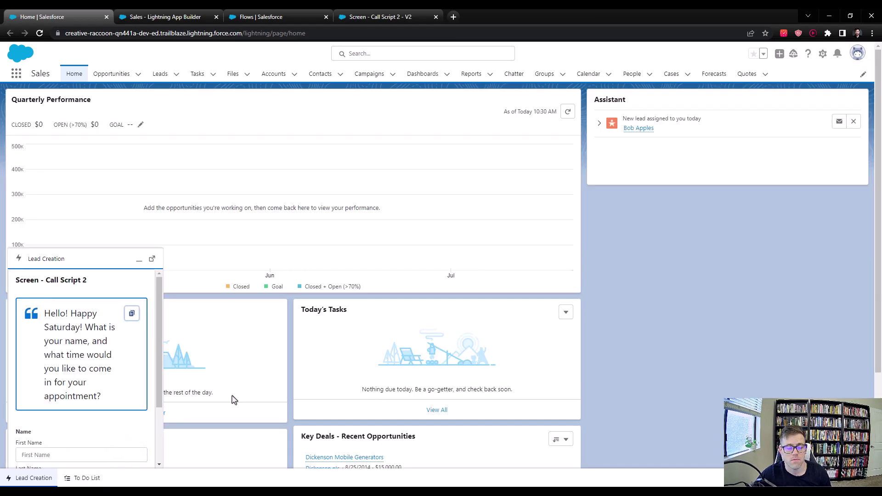
# - Minimize the Lead Creation utility and open the apples enterprises lead from the Leads list
pyautogui.click(140, 261)
pyautogui.click(159, 73)
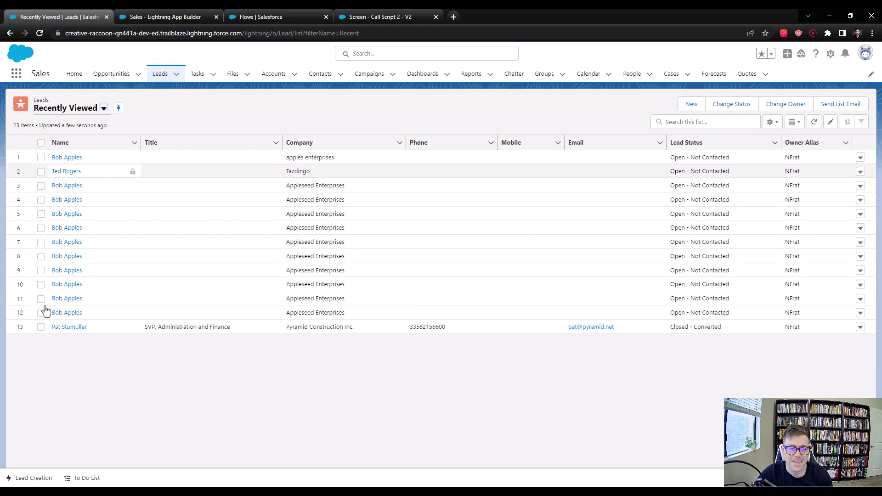
pyautogui.click(72, 159)
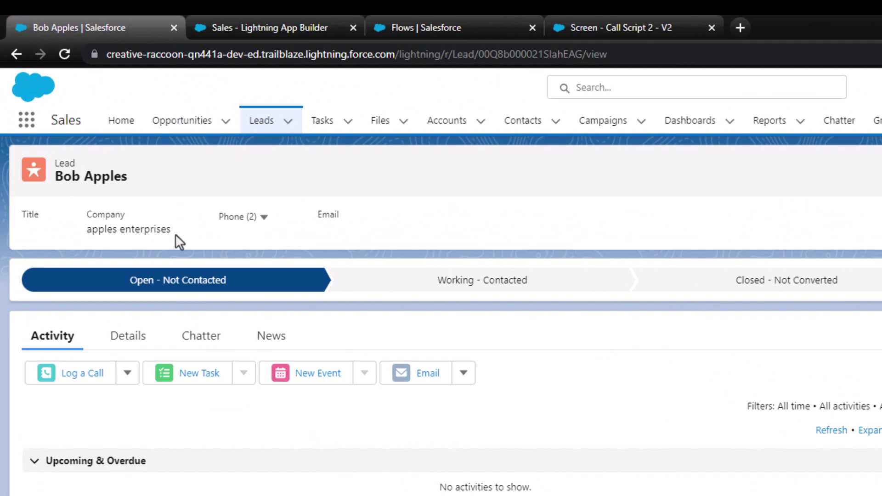
# - Check the new lead's company, then examine its details and the appointment date in the Description field
pyautogui.moveTo(108, 142); pyautogui.dragTo(52, 141)
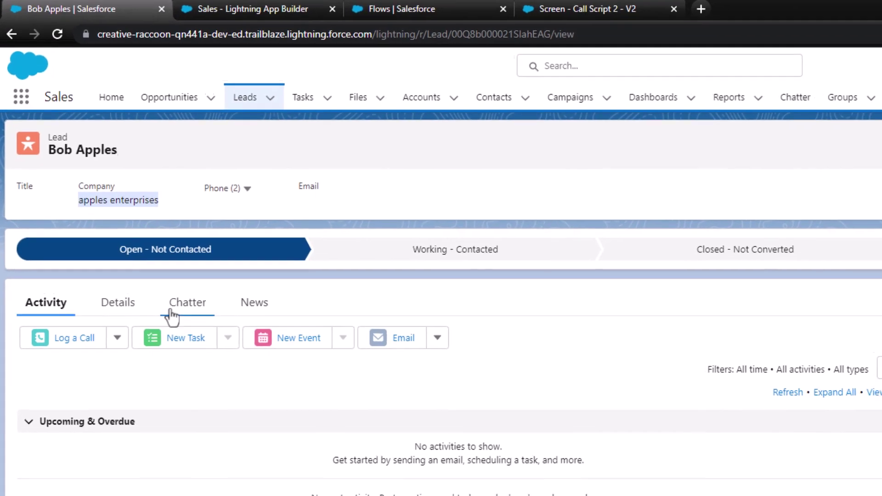
pyautogui.click(128, 336)
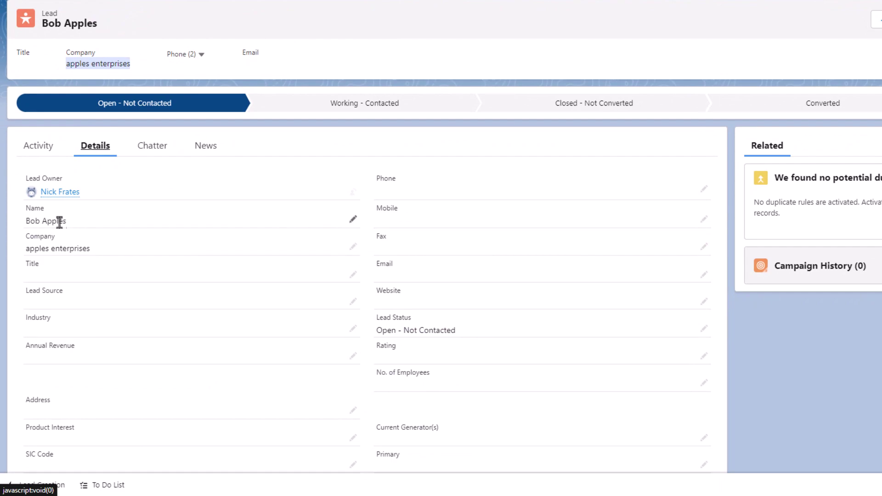
pyautogui.scroll(-2, 204, 260)
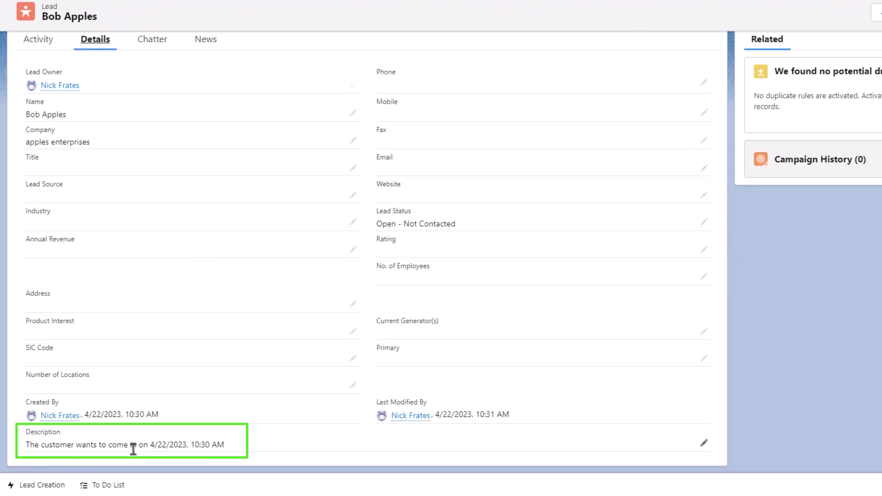
pyautogui.moveTo(152, 444); pyautogui.dragTo(224, 444)
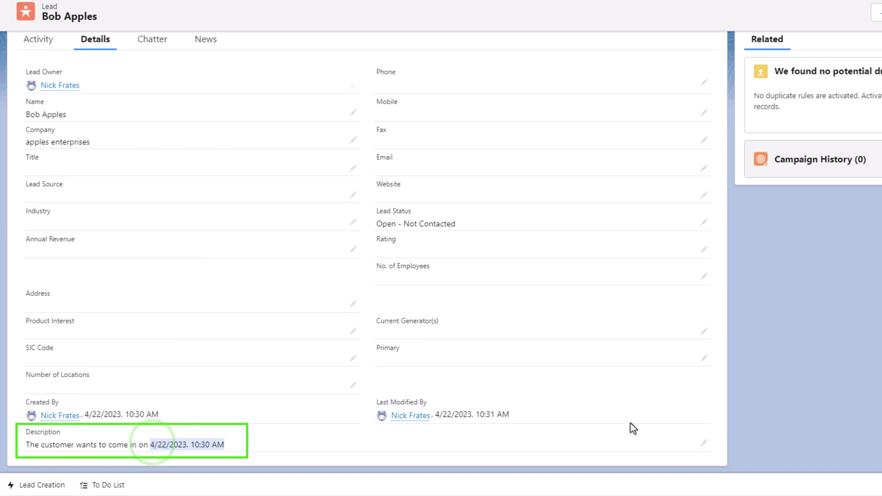
pyautogui.click(859, 350)
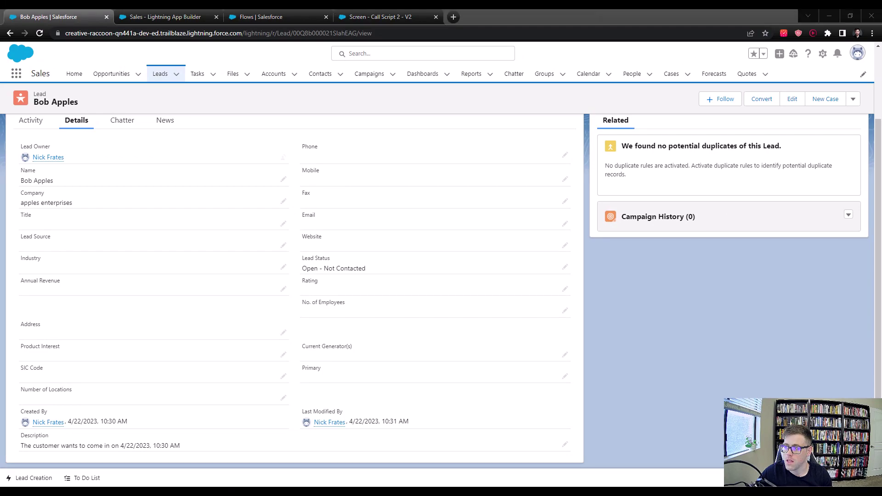
# - Review the Salesforce Flow Call Script outline in Google Docs alongside the Sales app's Lead Creation utility item settings
pyautogui.moveTo(879, 207); pyautogui.dragTo(59, 14)
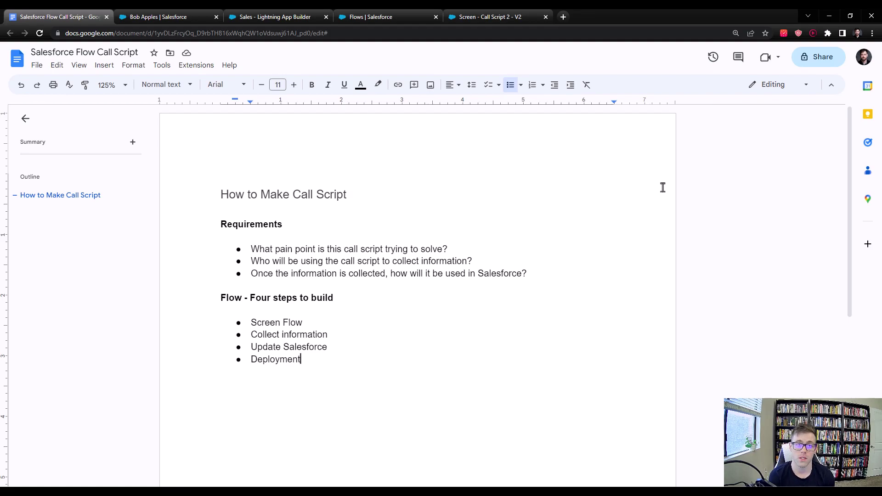
pyautogui.click(276, 17)
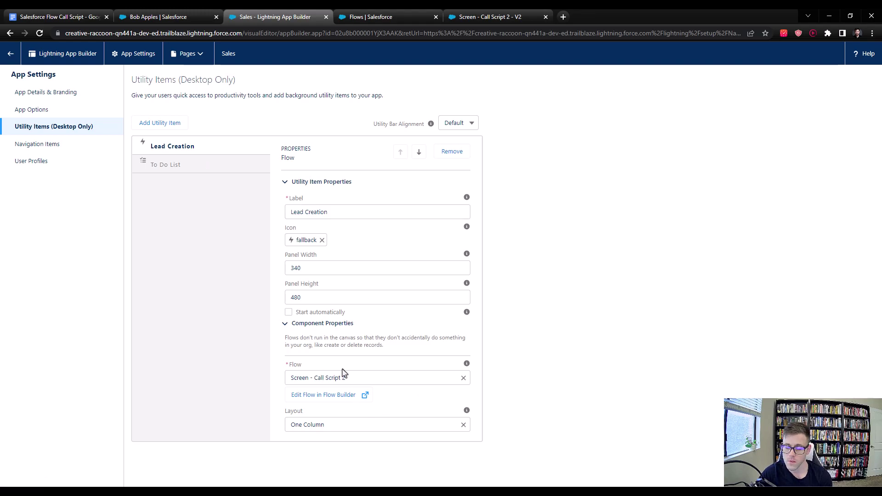
pyautogui.click(52, 17)
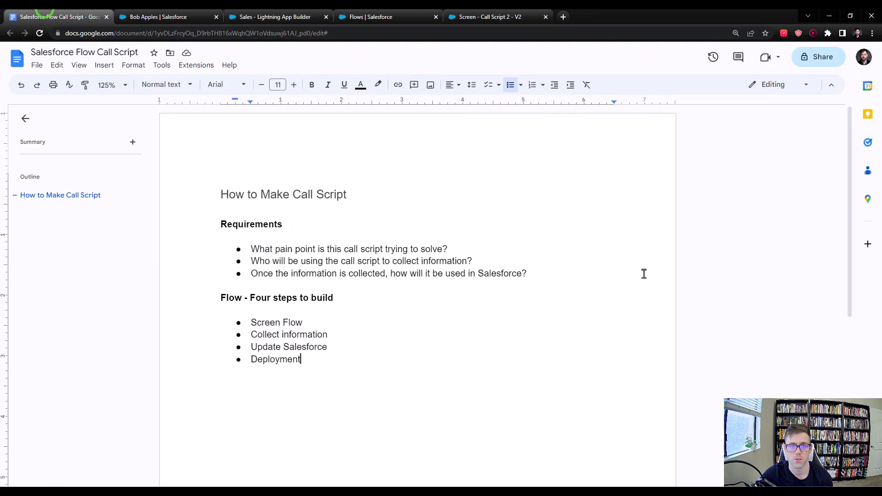